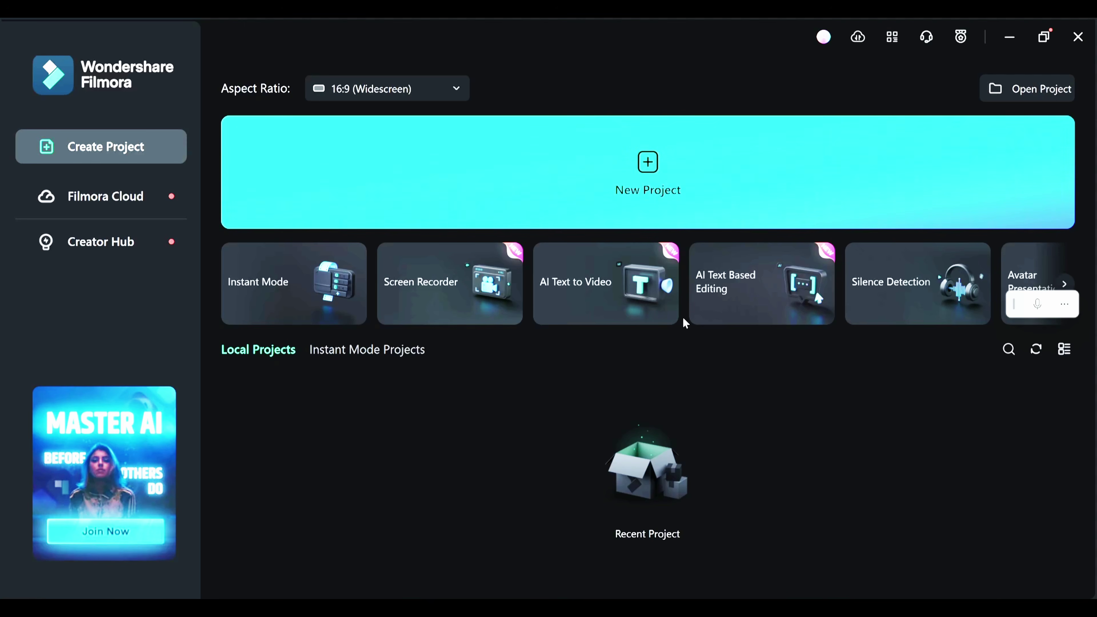
- Browse the row of tool shortcuts on the start screen and view the AI Text to Video dialog
scroll(683, 317, down, 3)
scroll(684, 320, down, 5)
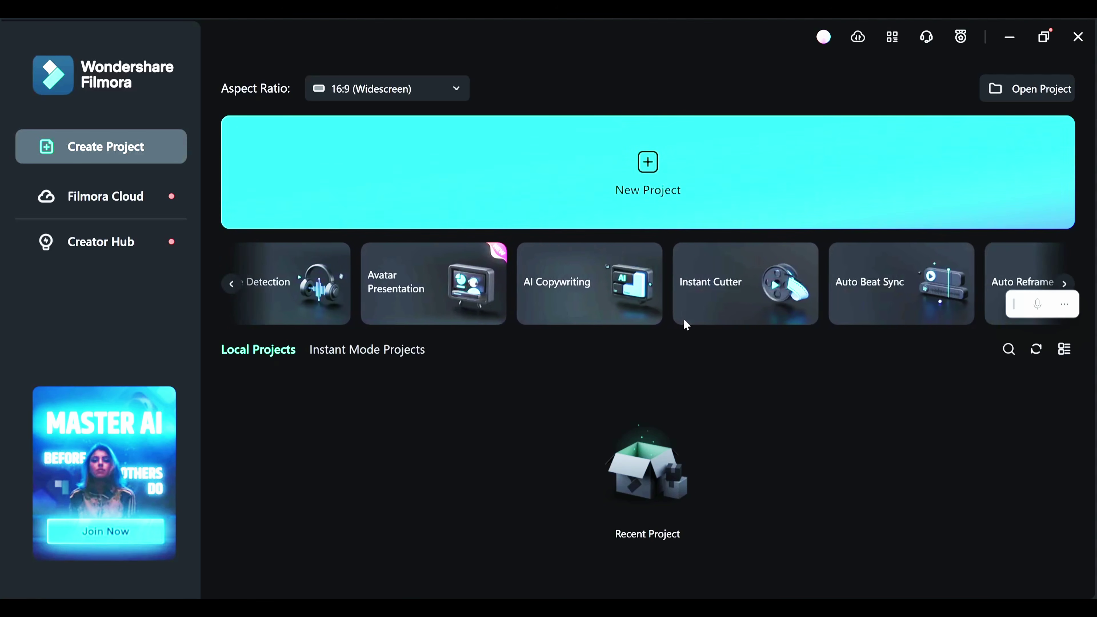
scroll(684, 317, up, 6)
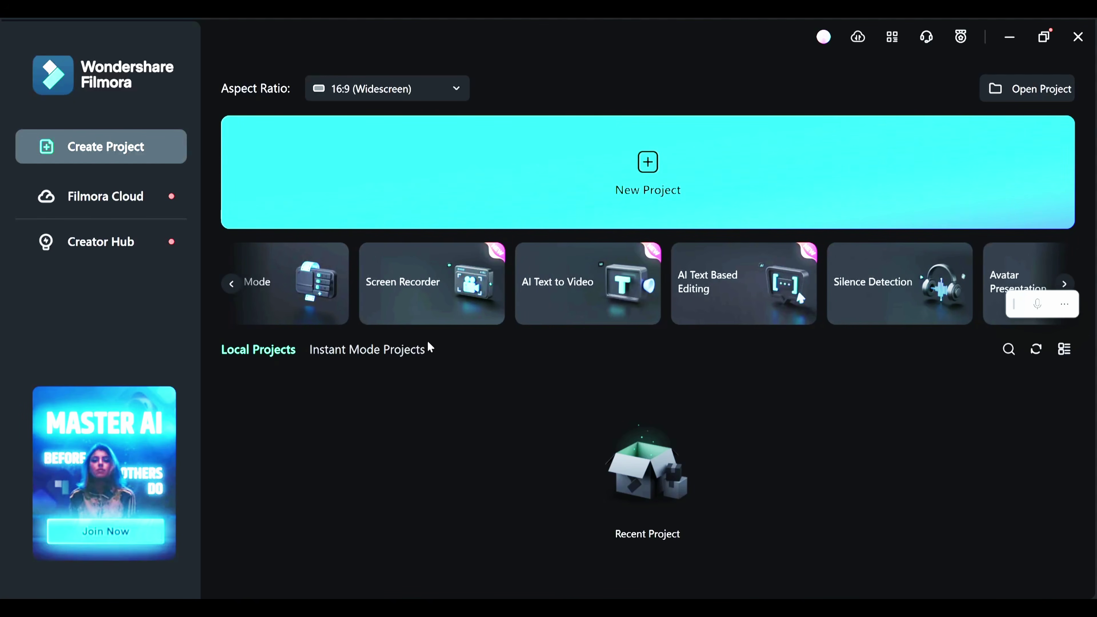
scroll(568, 313, up, 1)
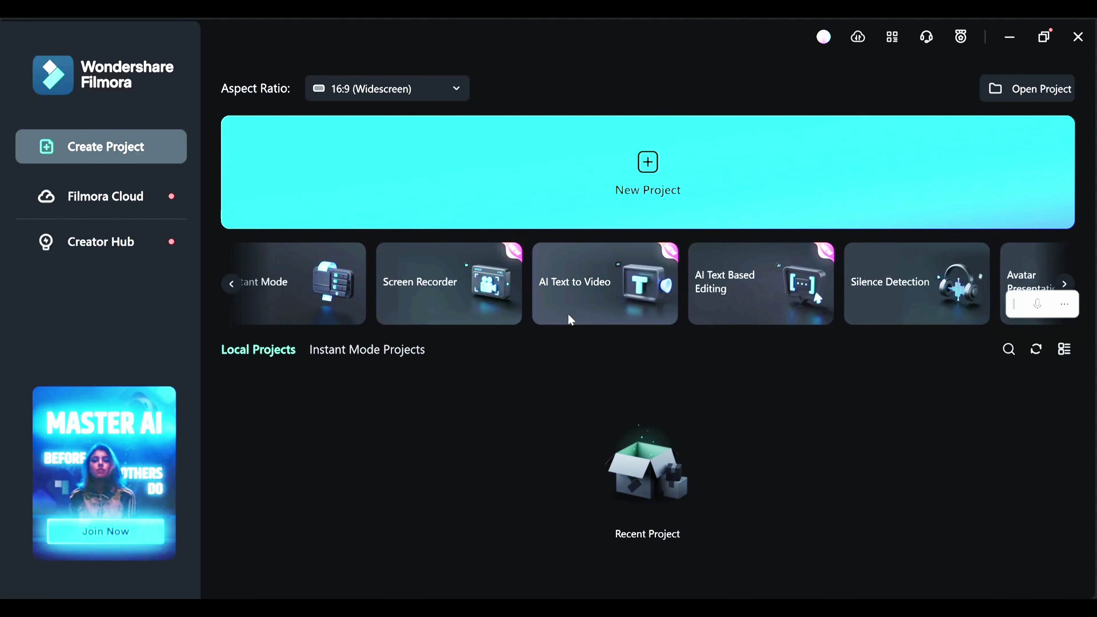
click(591, 306)
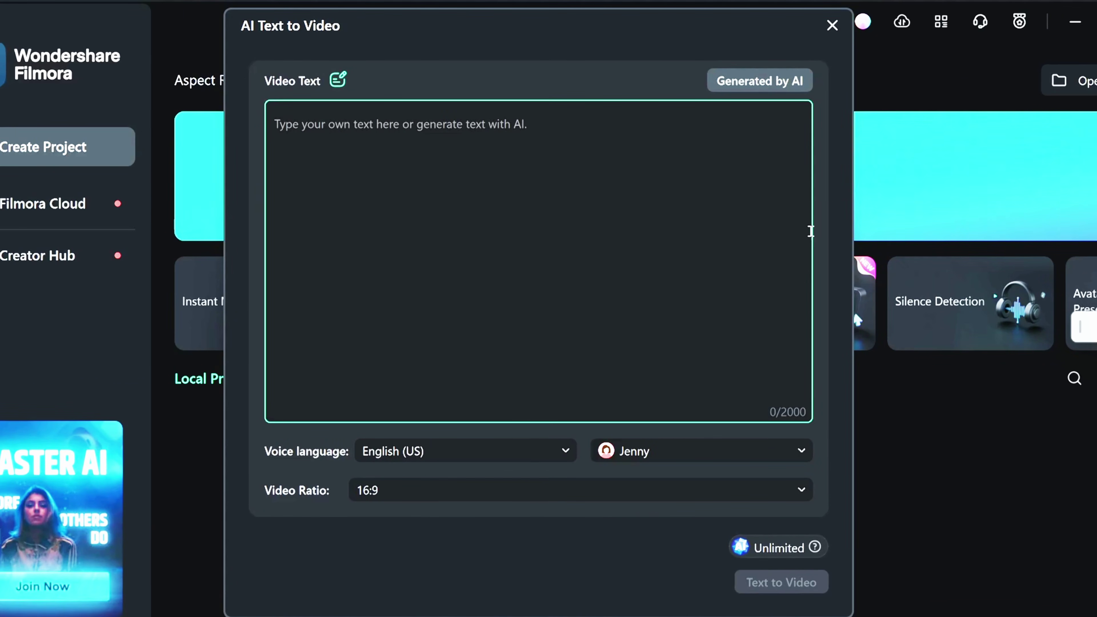
click(832, 26)
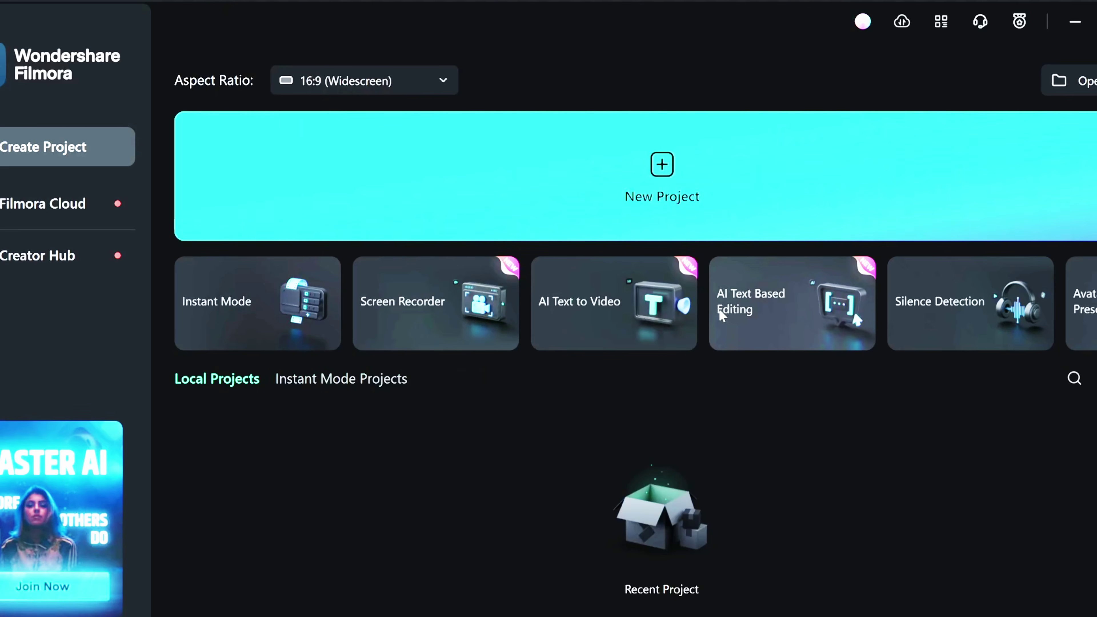
- Open the AI Copywriting tool and choose Video Oral Script as the type of text to write
scroll(720, 309, down, 1)
scroll(720, 308, down, 2)
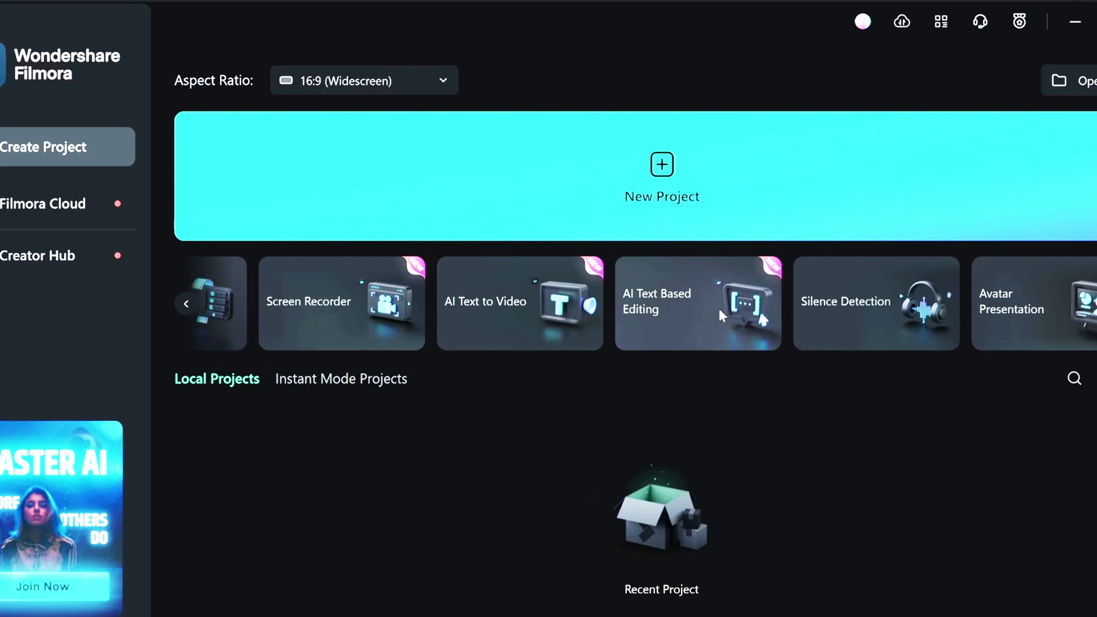
scroll(720, 311, down, 4)
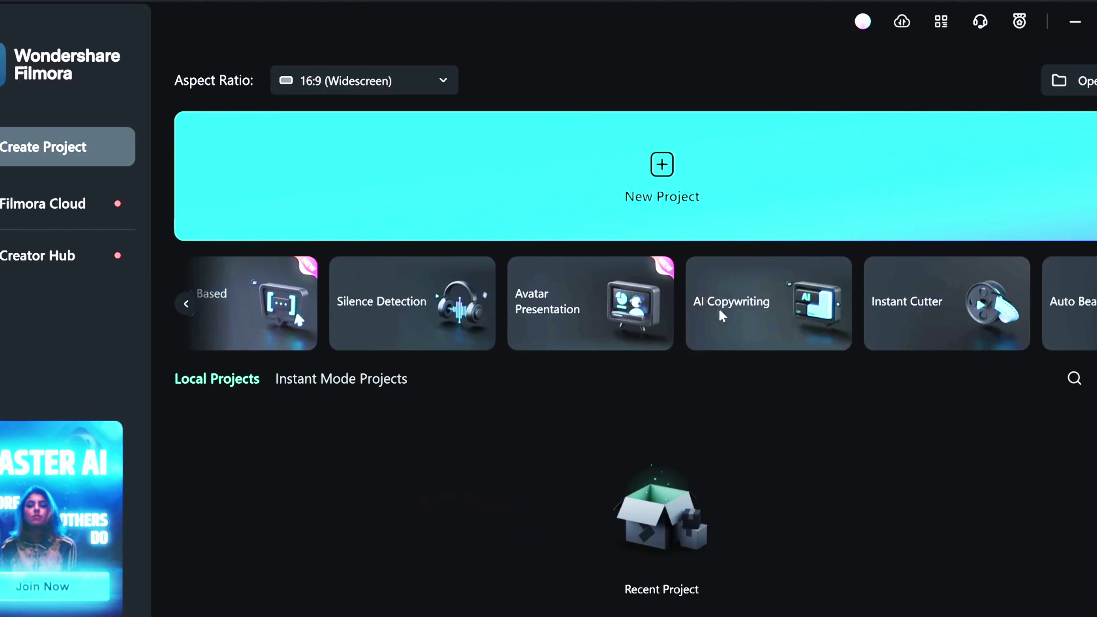
click(719, 308)
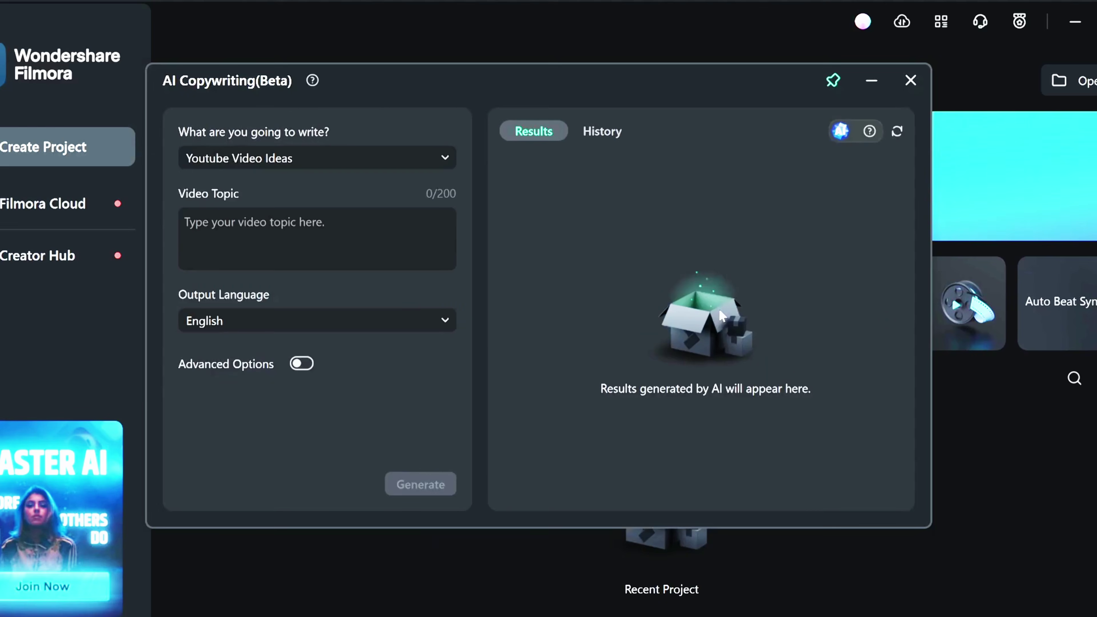
click(300, 155)
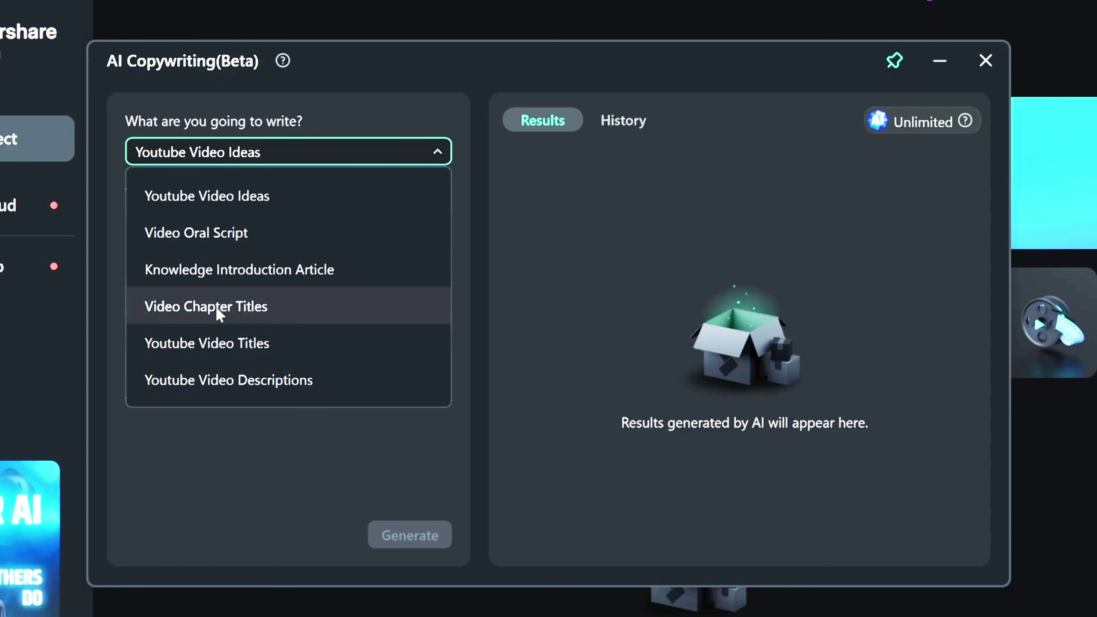
click(277, 231)
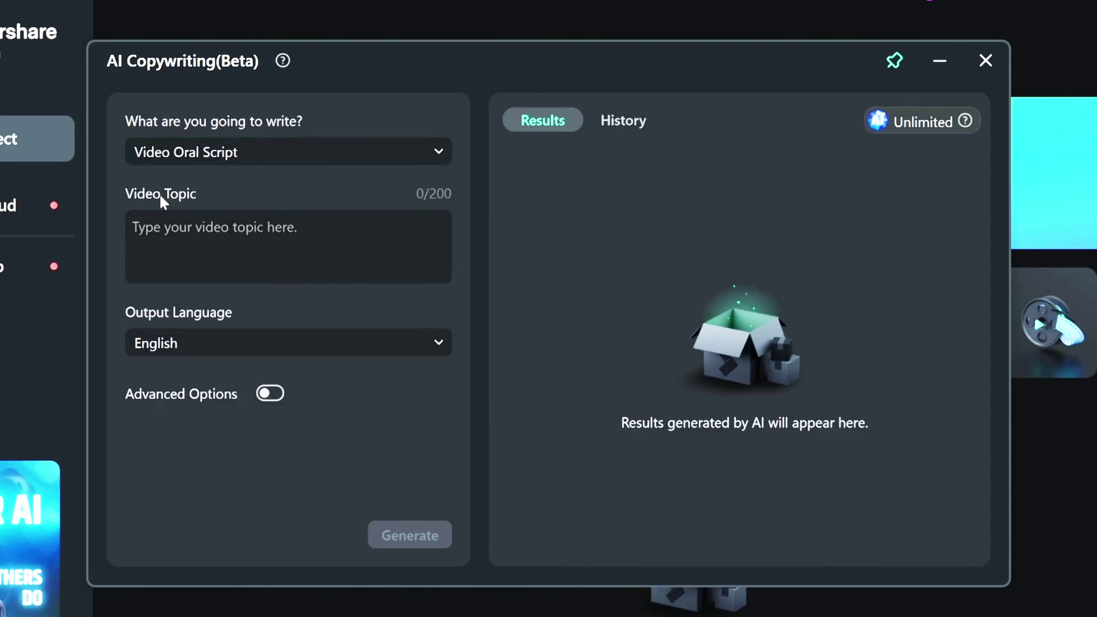
- Enter "how to grow on youtube channel" as the video topic and keep English as the output language
click(219, 243)
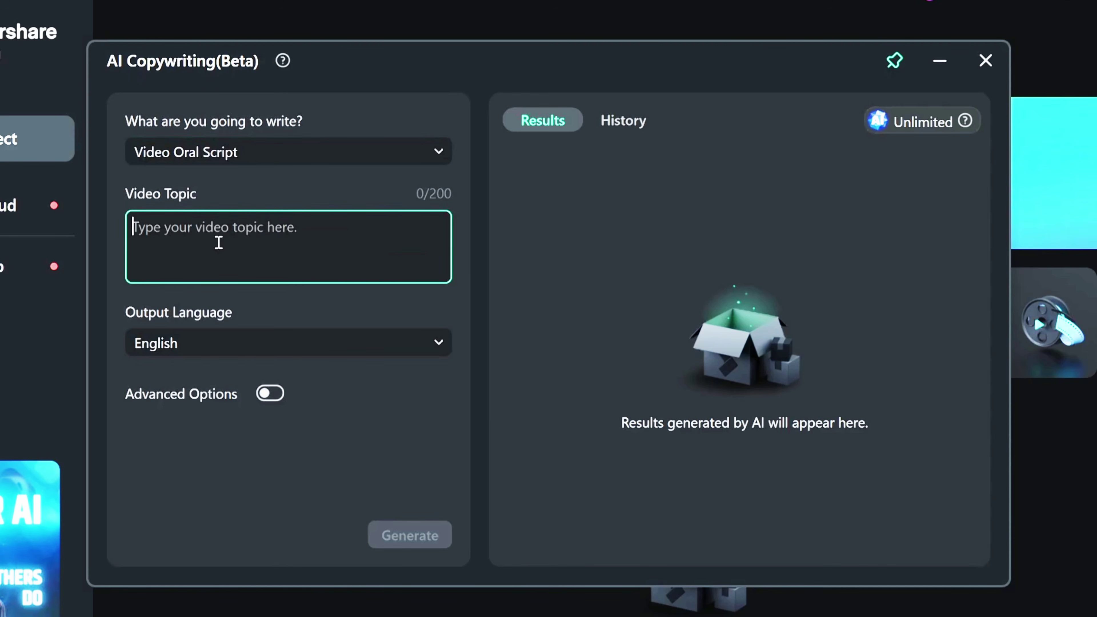
text(how )
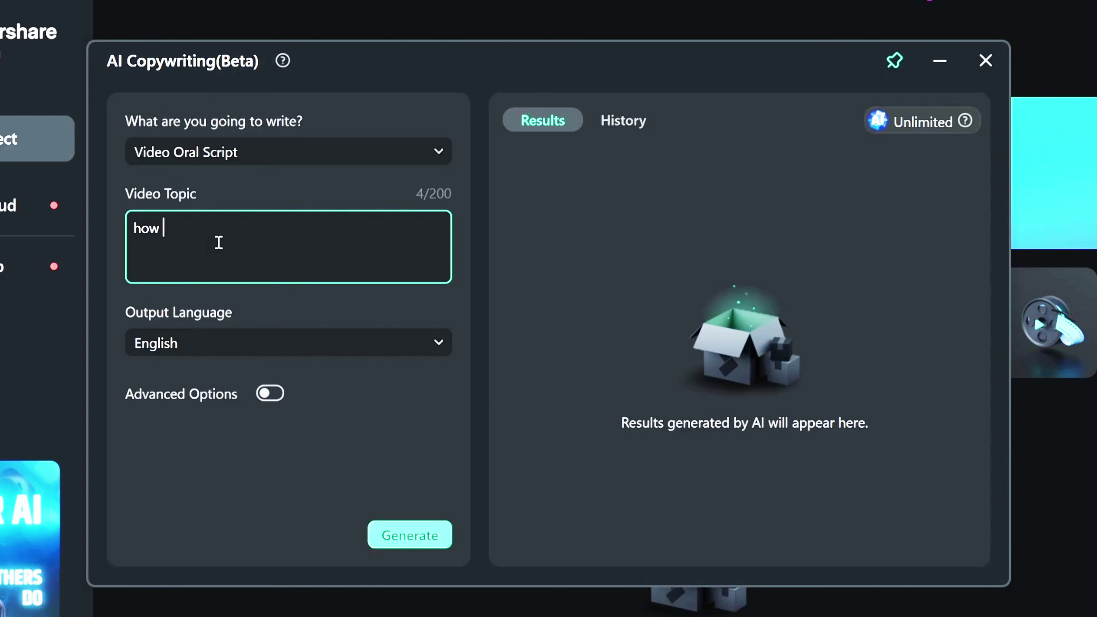
text(to grow o)
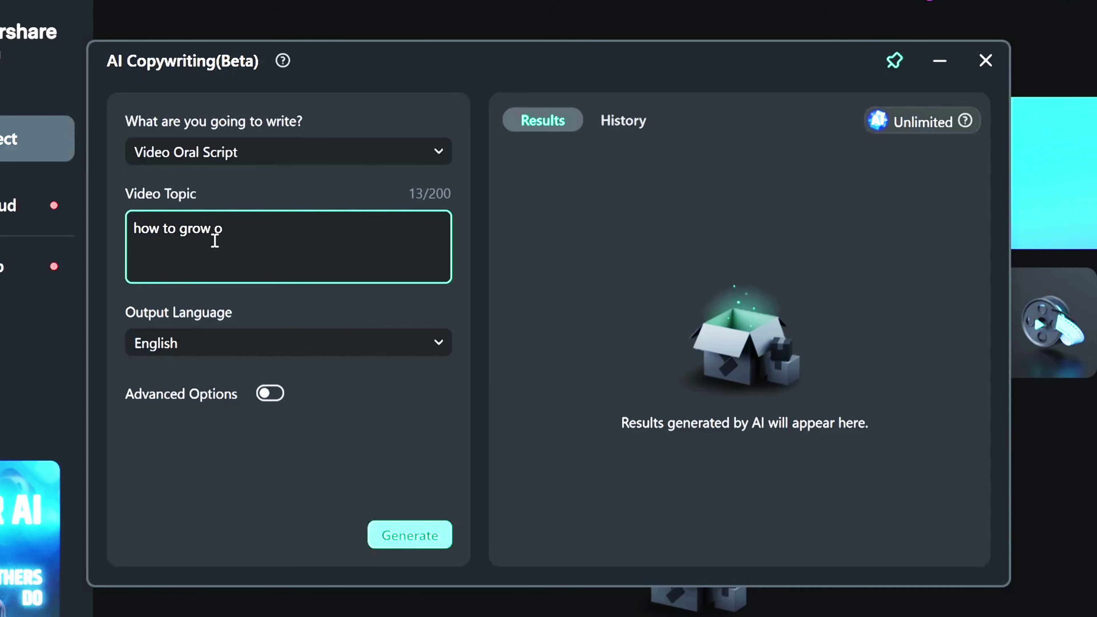
text(n youtube cha)
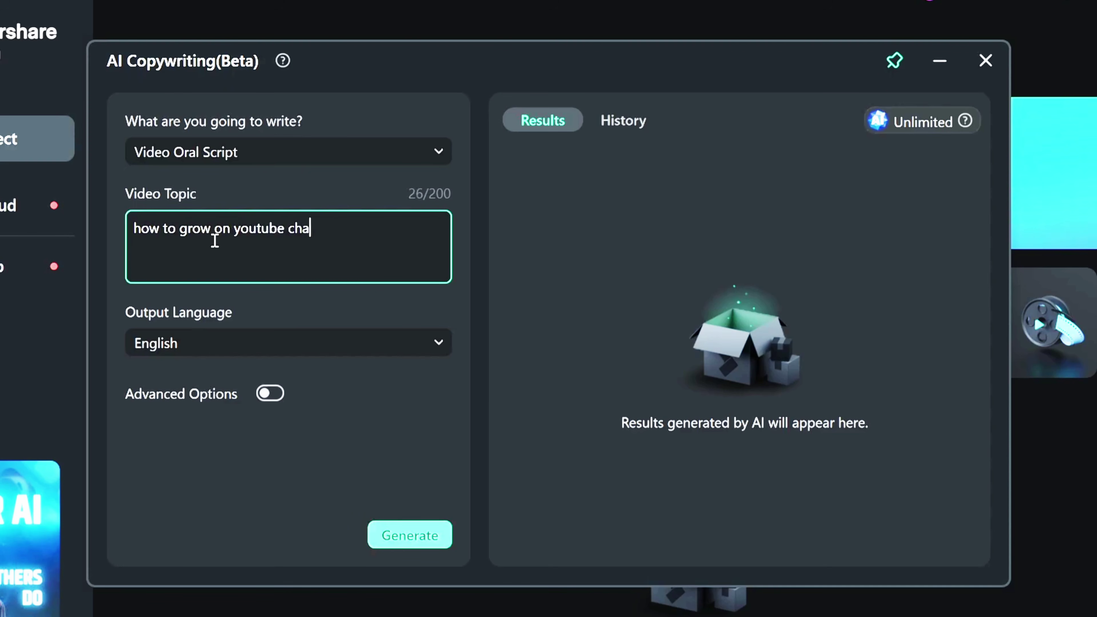
text(nnel)
click(210, 345)
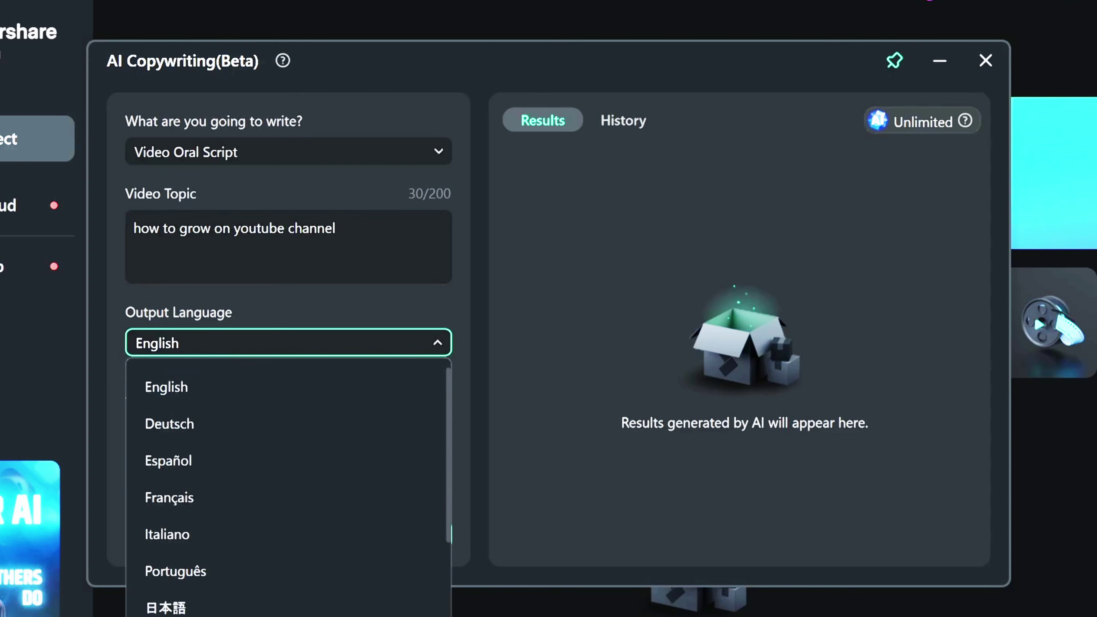
scroll(288, 489, down, 5)
scroll(289, 488, up, 5)
click(385, 295)
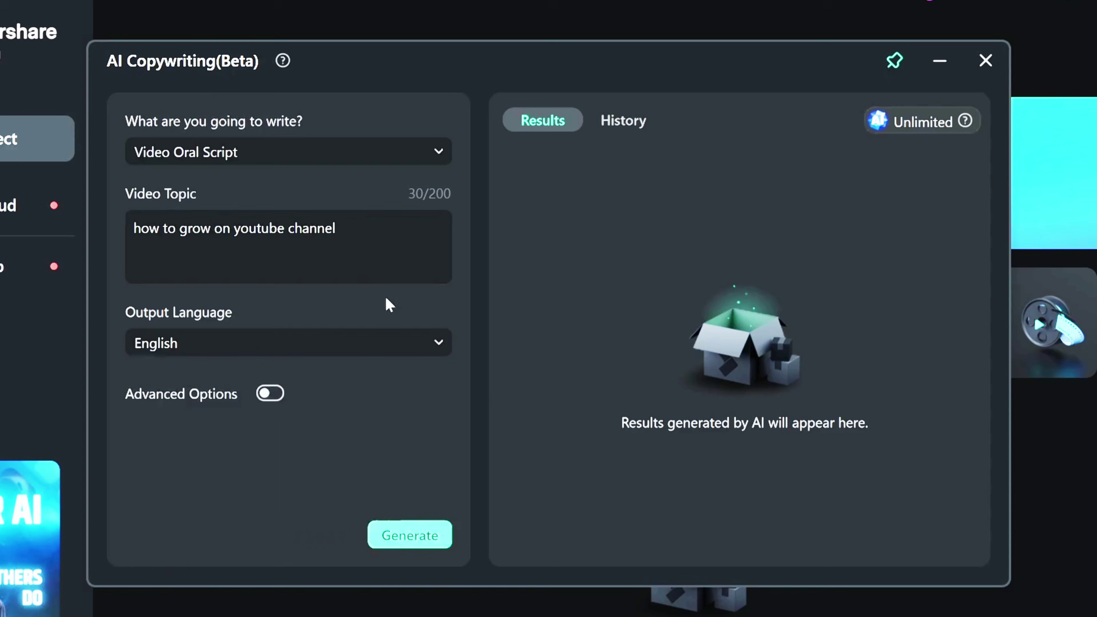
- Generate one oral script with Advanced Options enabled and read through its introduction and sections
click(282, 398)
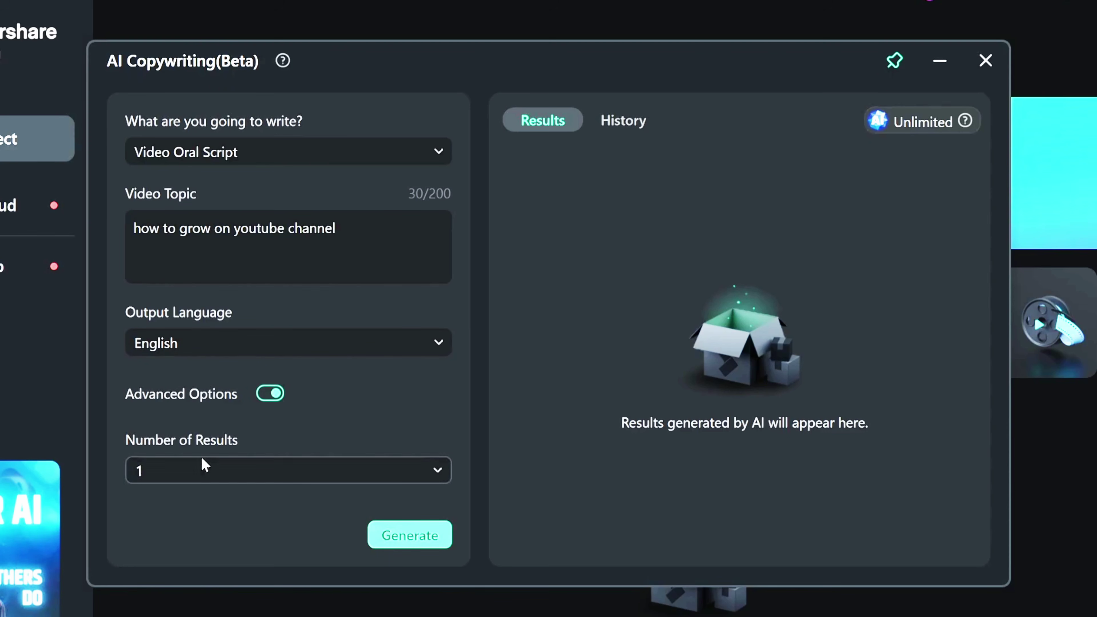
click(328, 467)
click(302, 493)
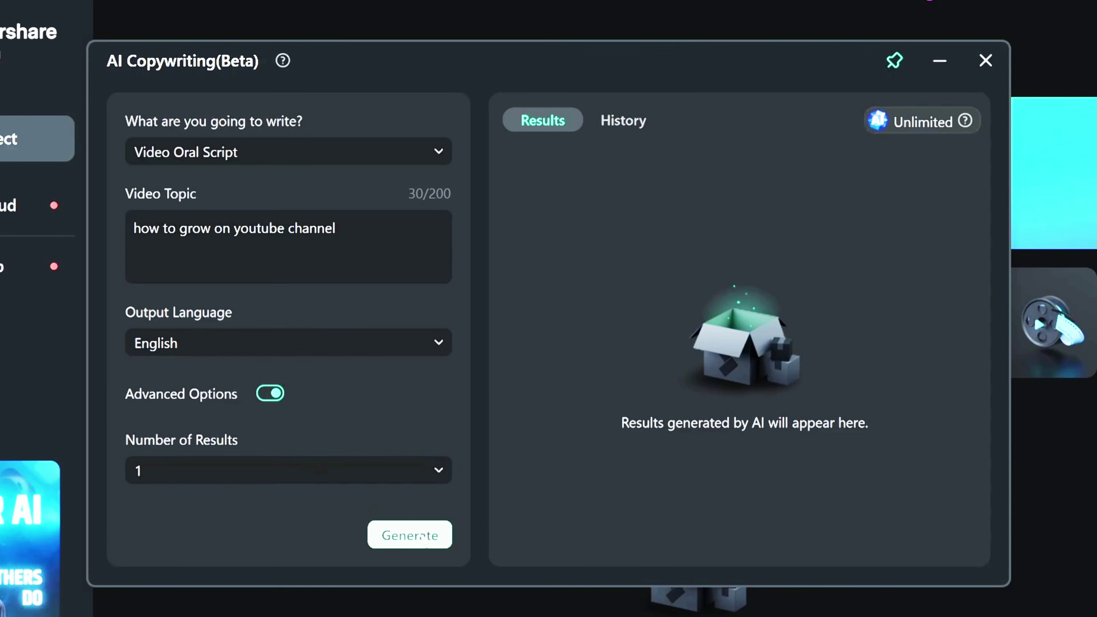
click(423, 536)
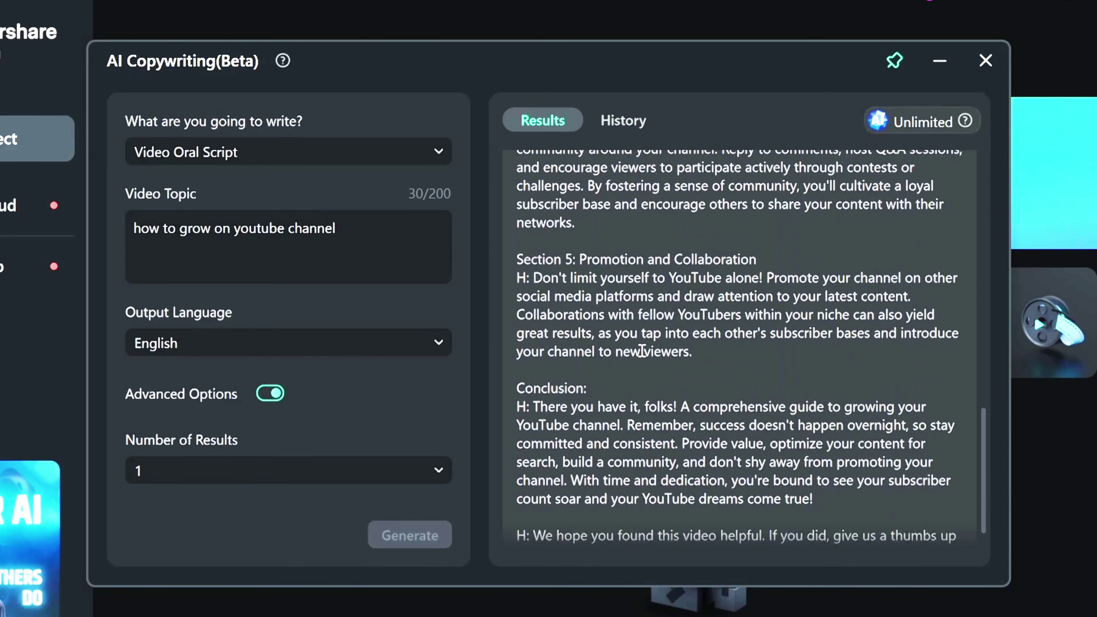
scroll(643, 351, up, 15)
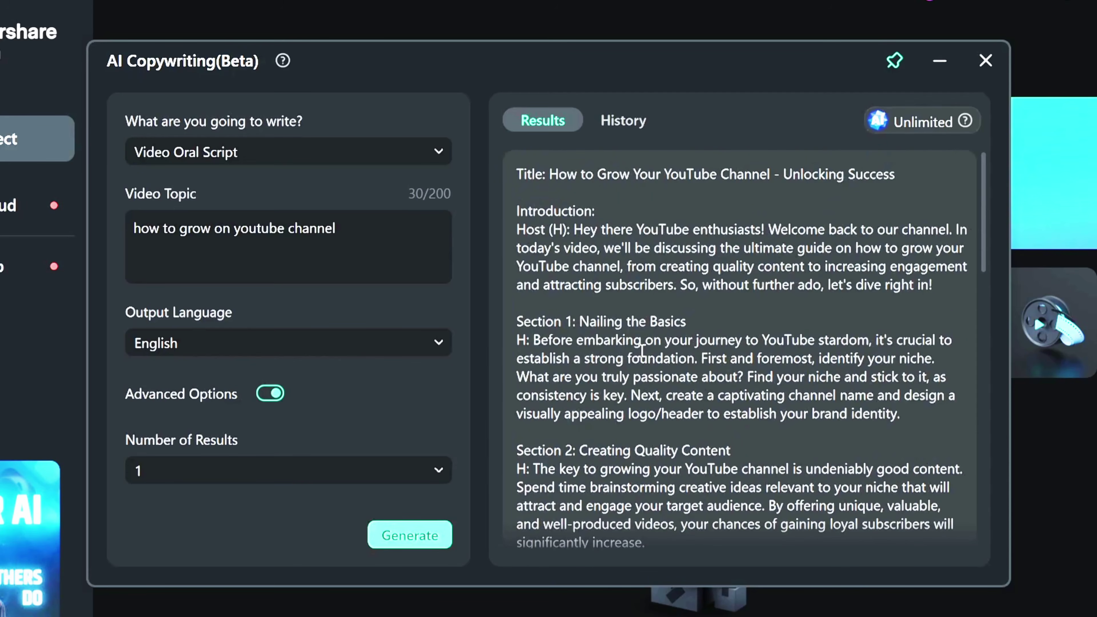
drag(580, 199, 909, 282)
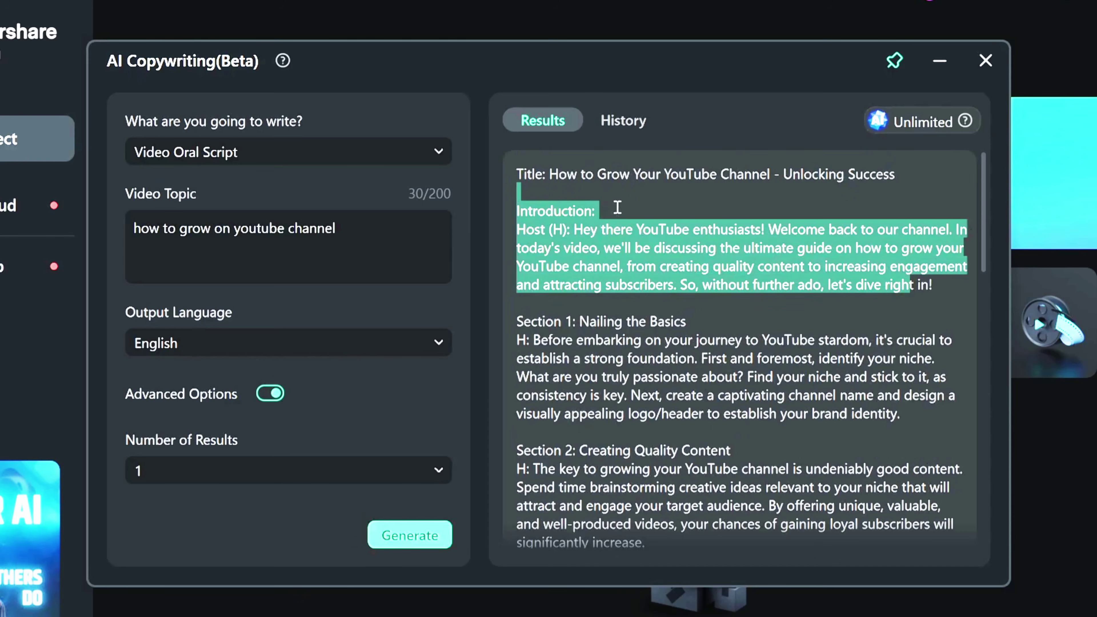
drag(535, 344, 718, 411)
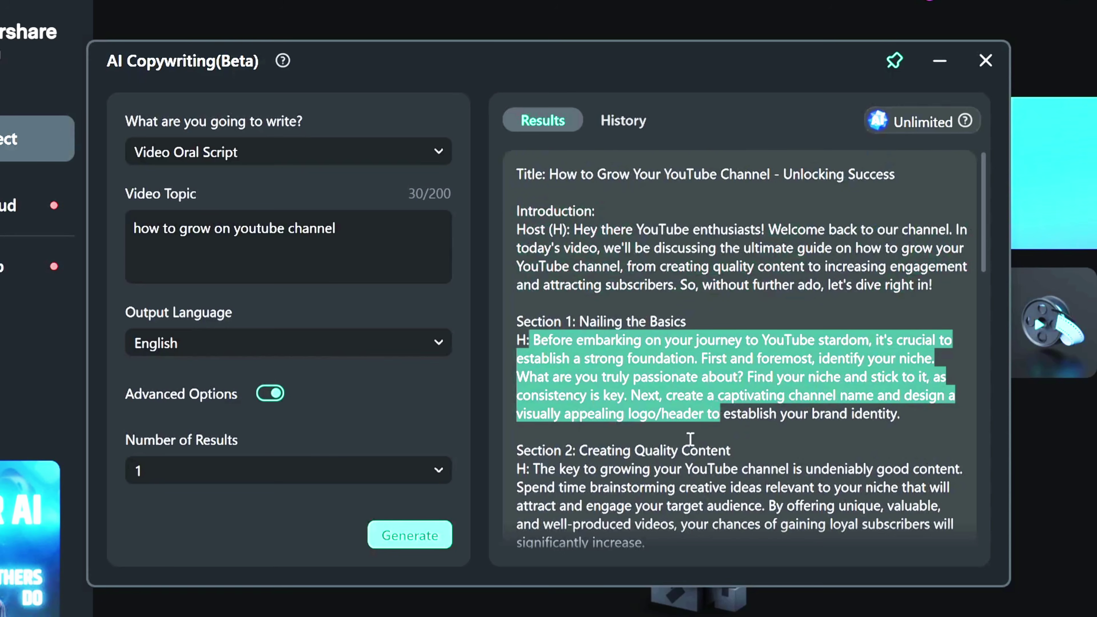
drag(554, 449, 759, 511)
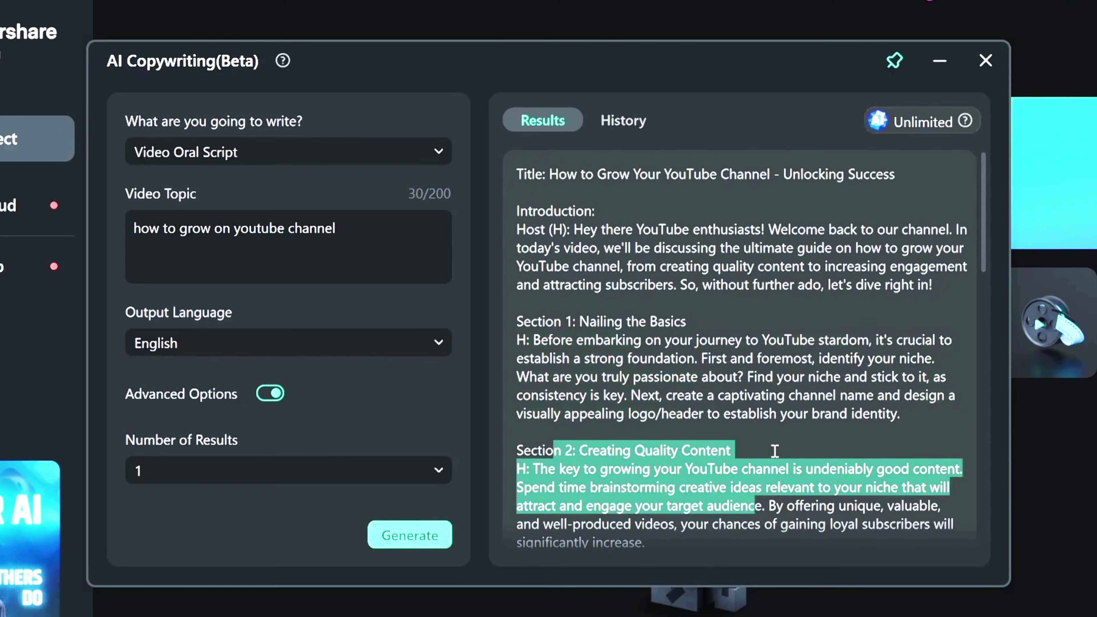
scroll(775, 451, down, 15)
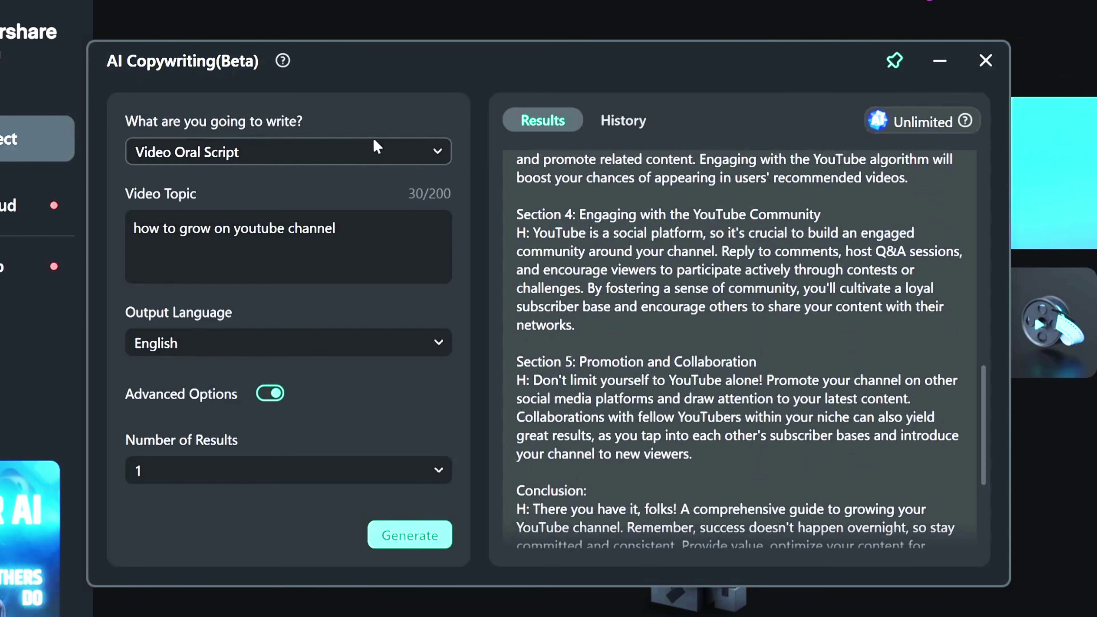
- Change the writing type to Youtube Video Ideas and generate a new text for the same topic
click(362, 152)
click(283, 202)
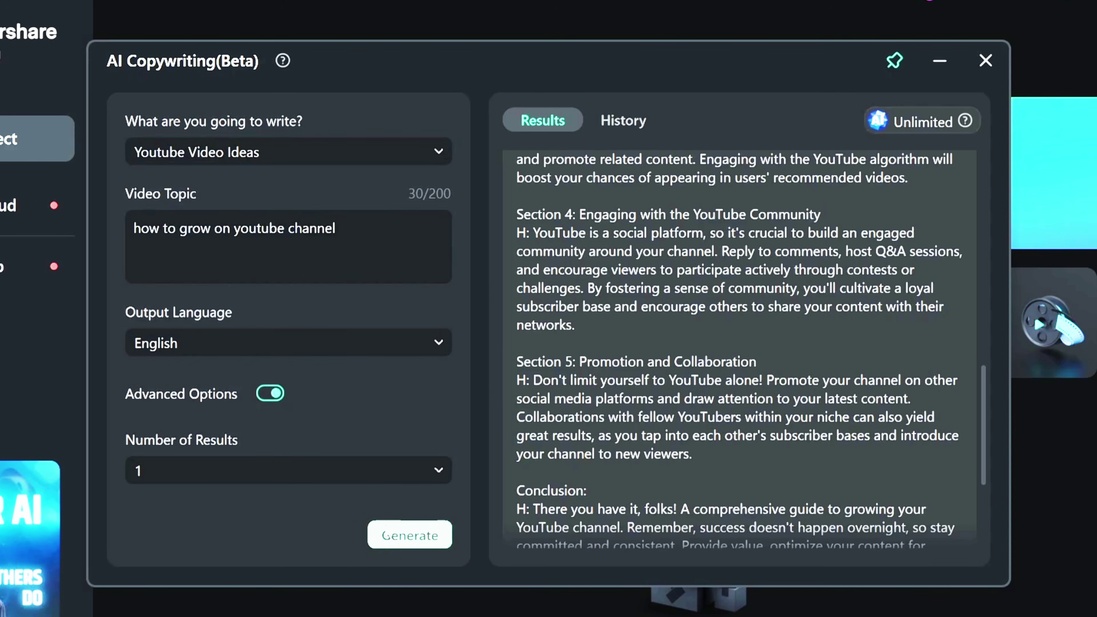
click(409, 550)
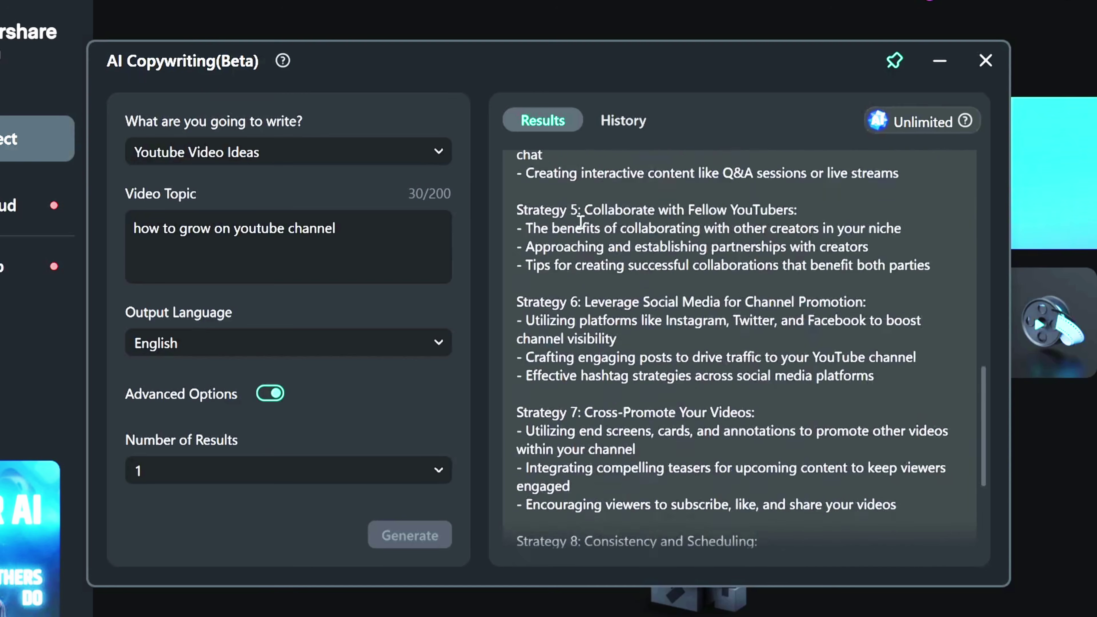
- Read through the generated video ideas text, from the title and description through the strategies to the closing remarks
scroll(581, 222, up, 15)
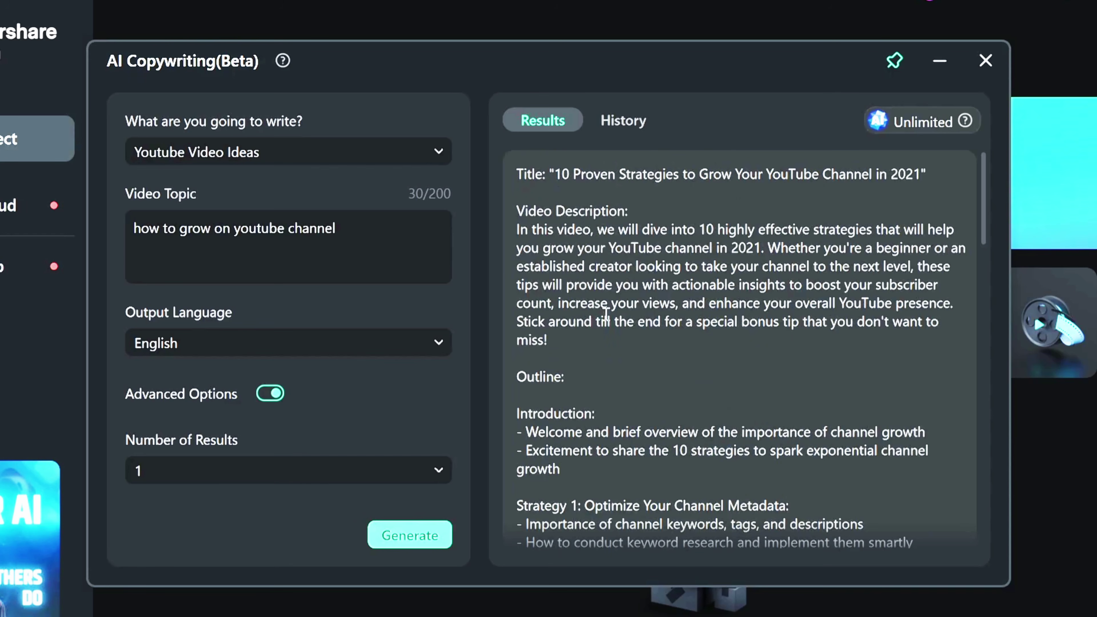
drag(547, 174, 789, 174)
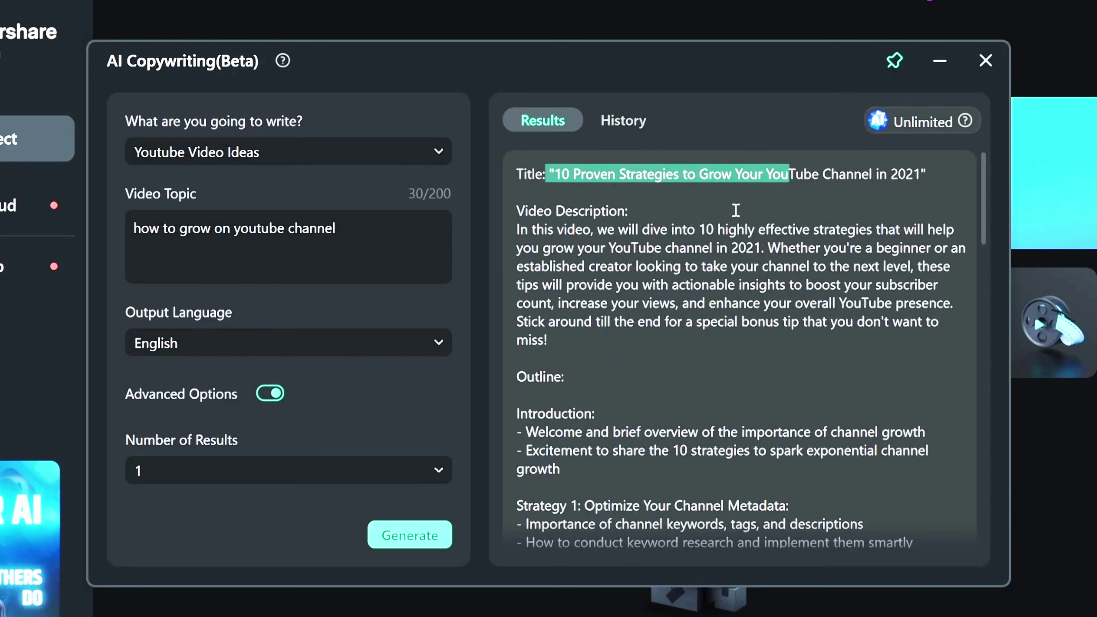
drag(556, 244, 740, 270)
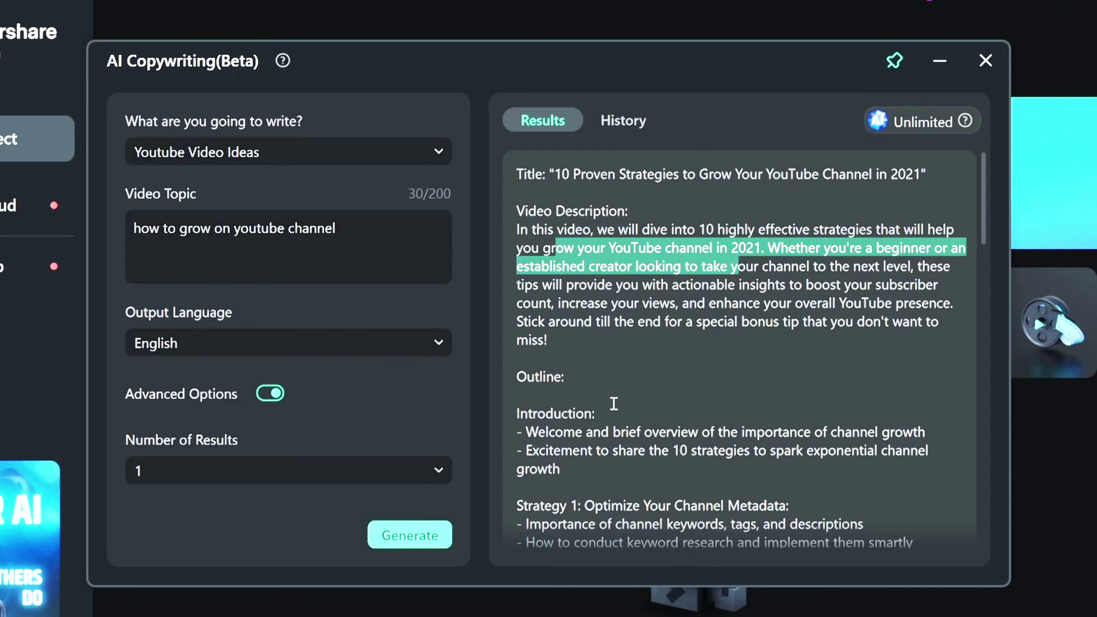
drag(550, 414, 730, 473)
scroll(757, 476, down, 4)
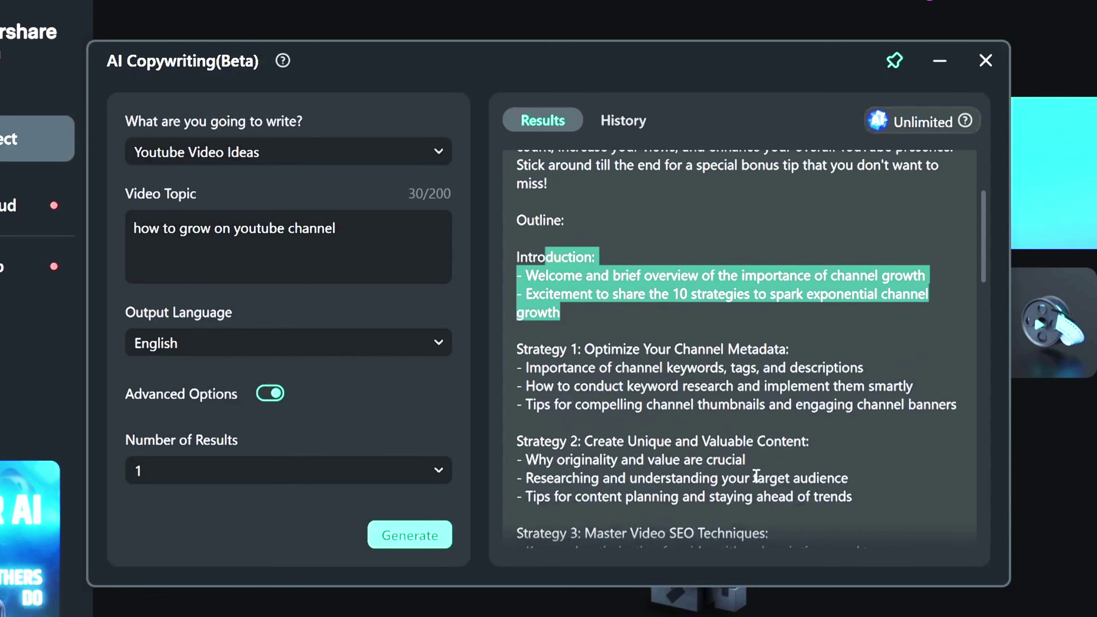
drag(579, 370, 766, 389)
drag(630, 459, 740, 442)
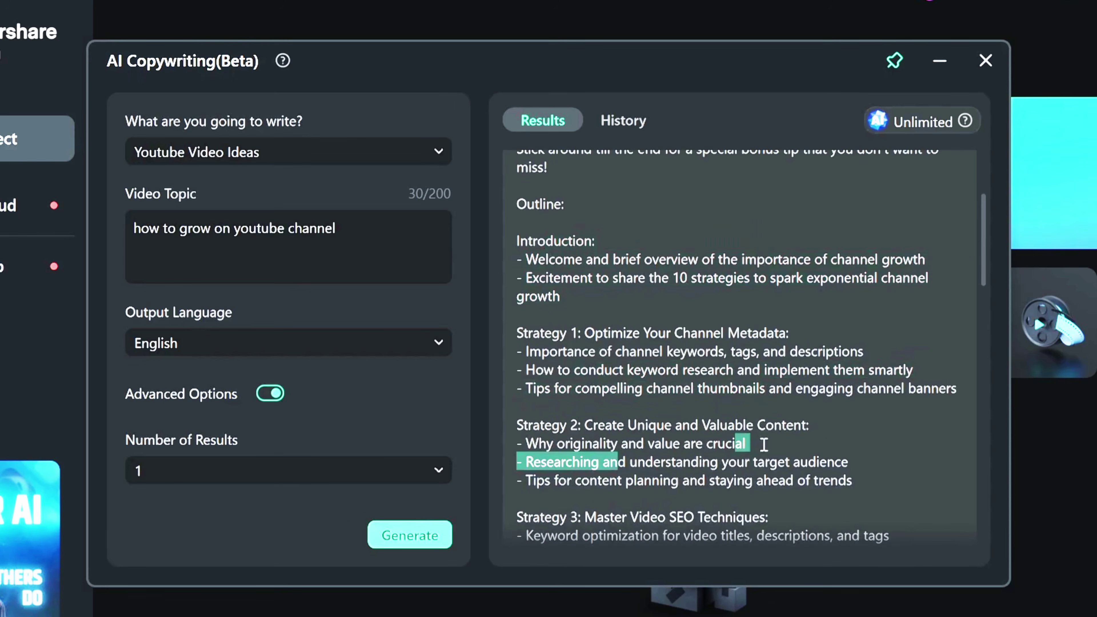
scroll(765, 445, down, 3)
drag(643, 388, 809, 408)
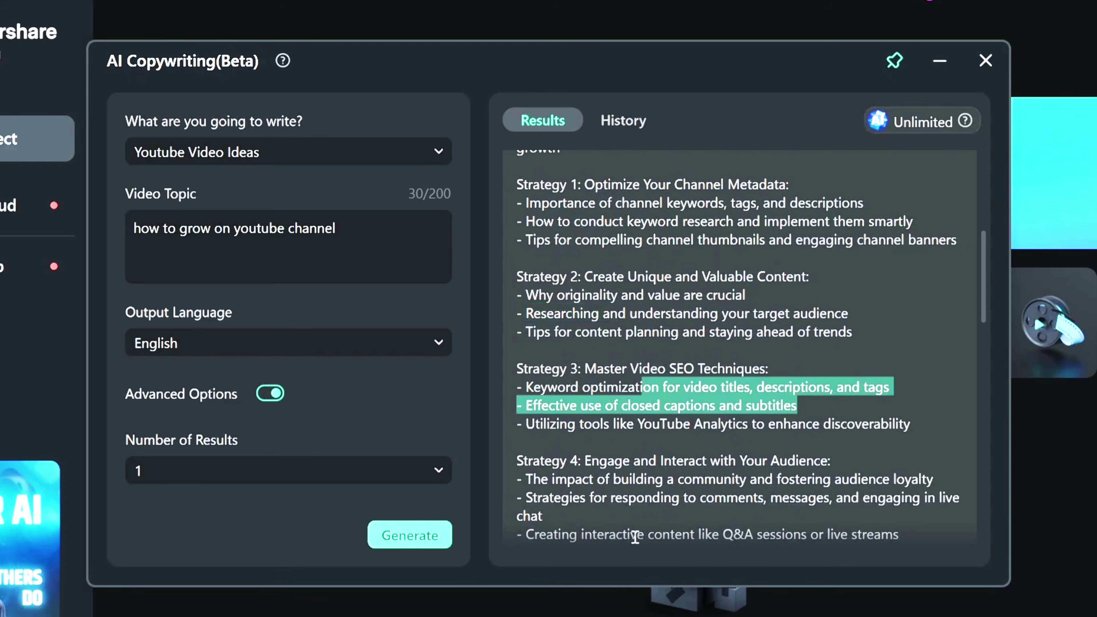
drag(635, 537, 780, 493)
scroll(685, 482, down, 10)
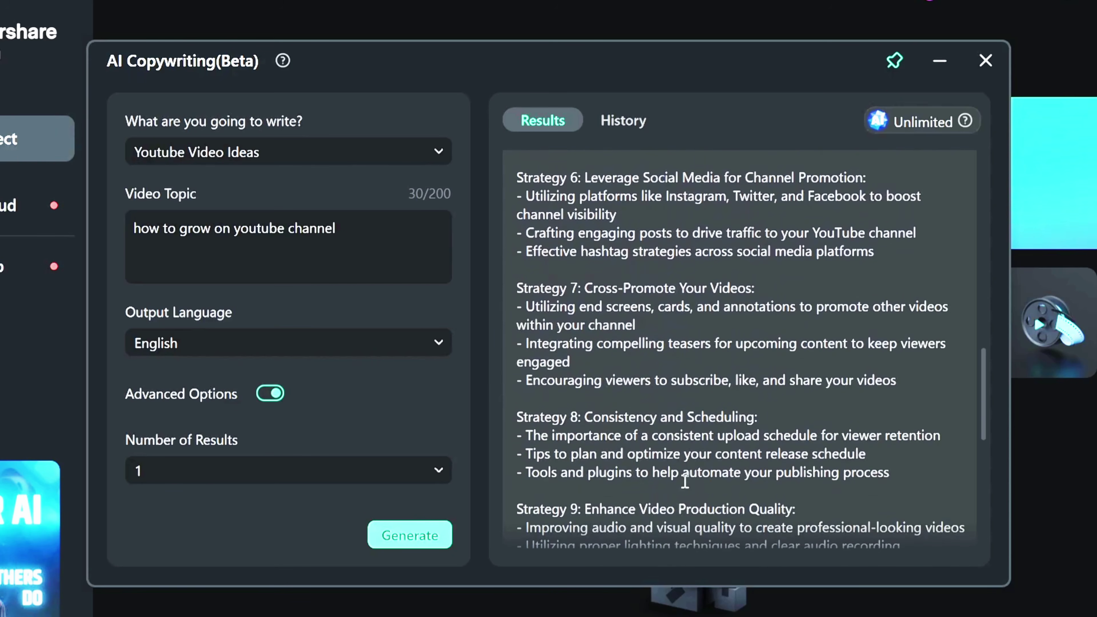
scroll(684, 481, down, 10)
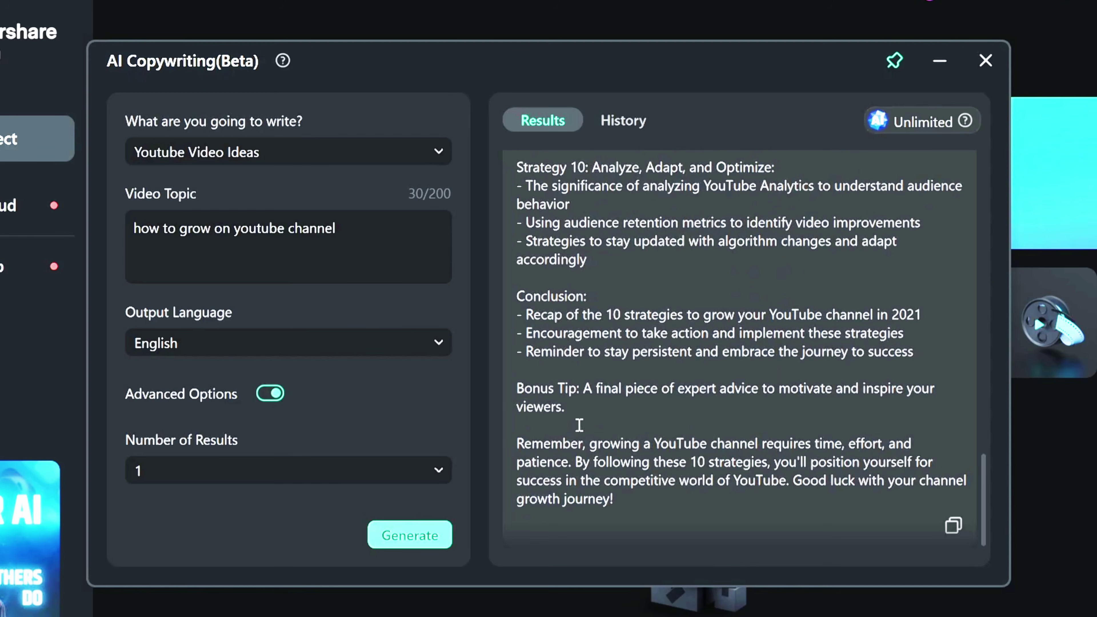
drag(579, 425, 733, 498)
scroll(639, 381, up, 1)
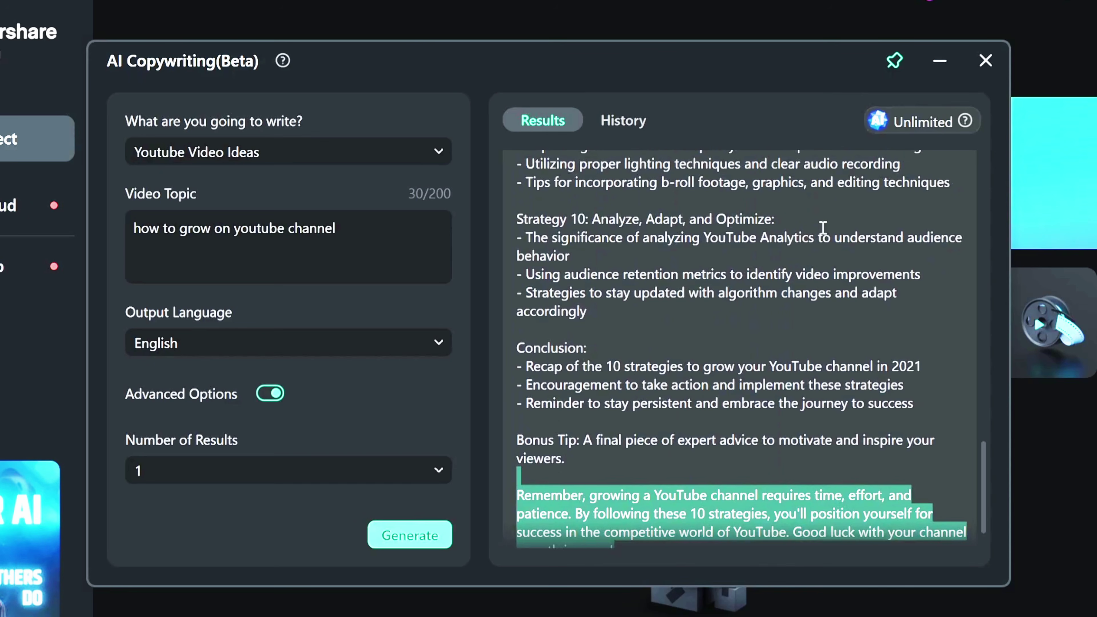
- Look over the writing types offered by AI Copywriting and close its window
click(362, 155)
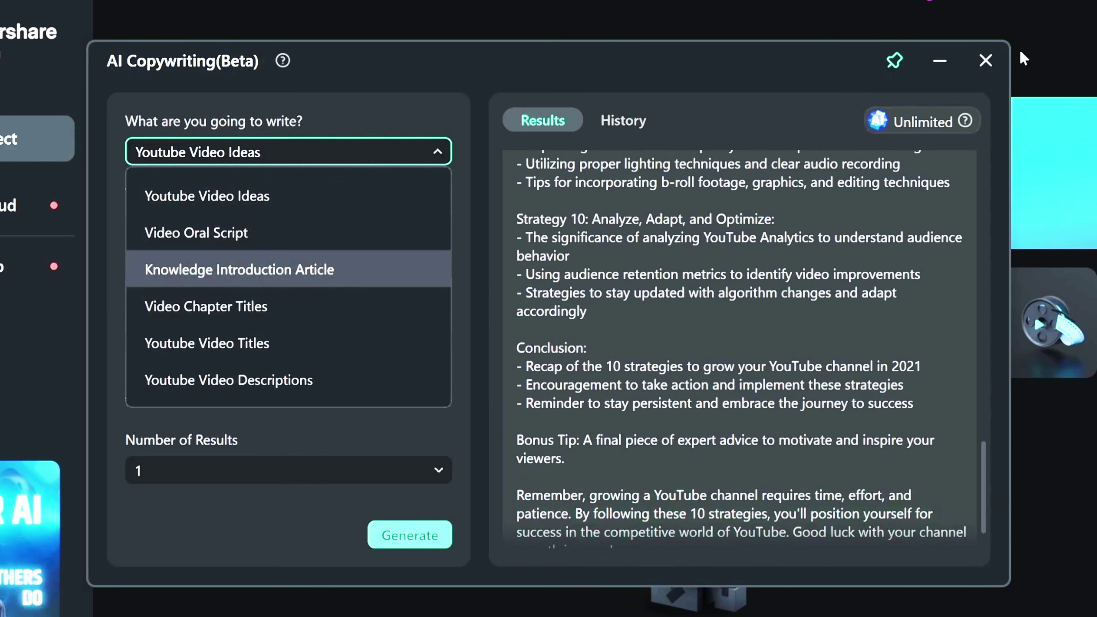
click(987, 63)
click(988, 63)
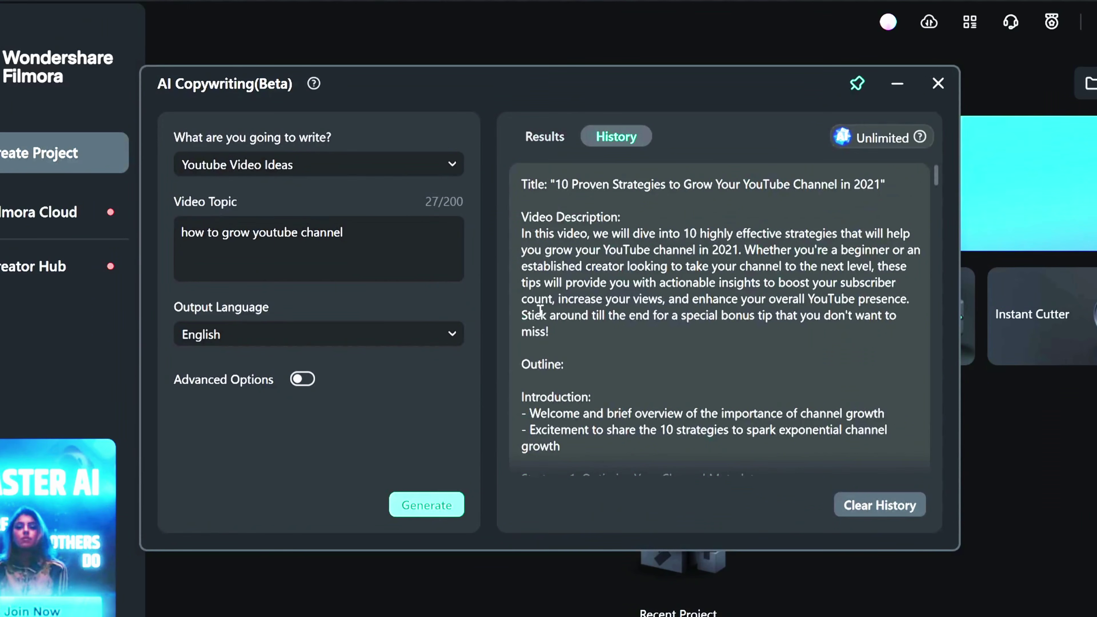
- Copy the outline text from the Introduction points through Strategy 2 in the copywriting history, and close AI Copywriting
scroll(540, 311, down, 4)
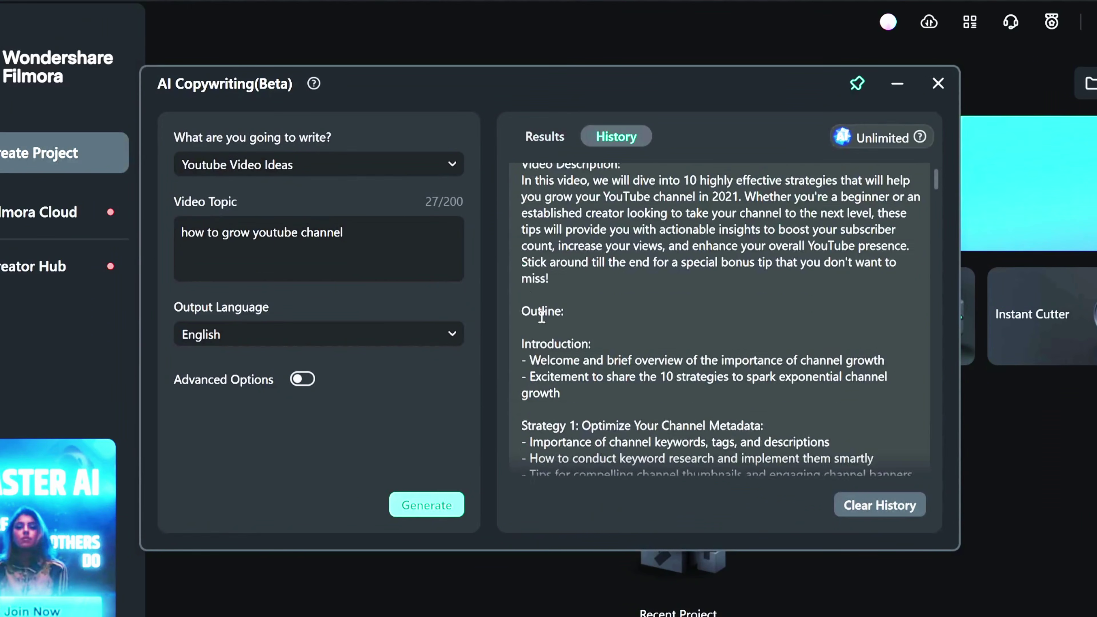
drag(528, 230, 596, 532)
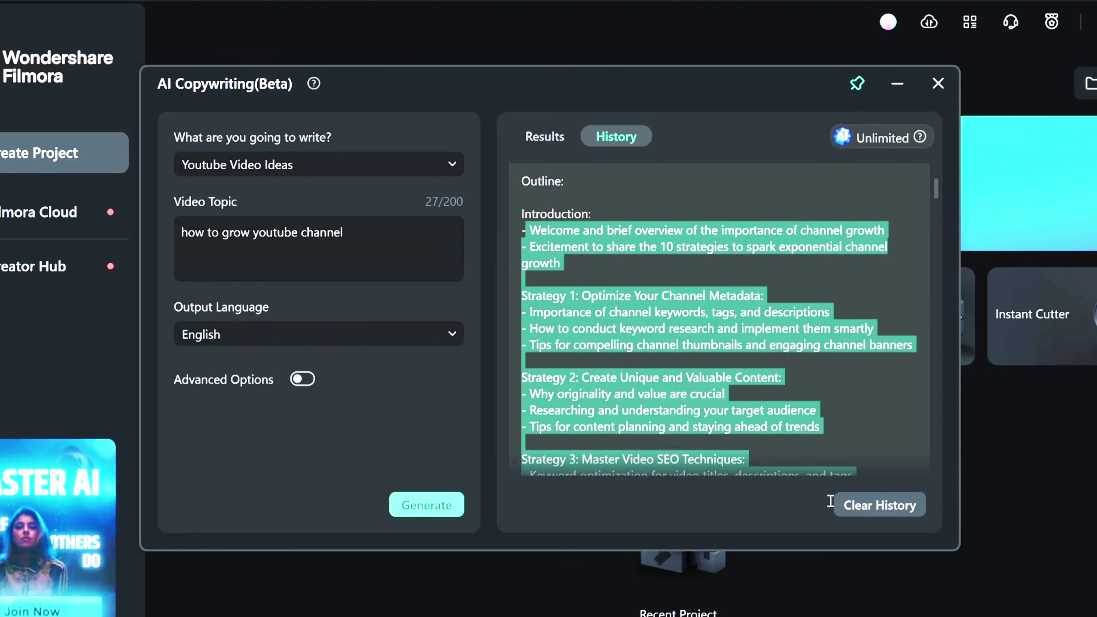
drag(831, 501, 817, 432)
key(ctrl+c)
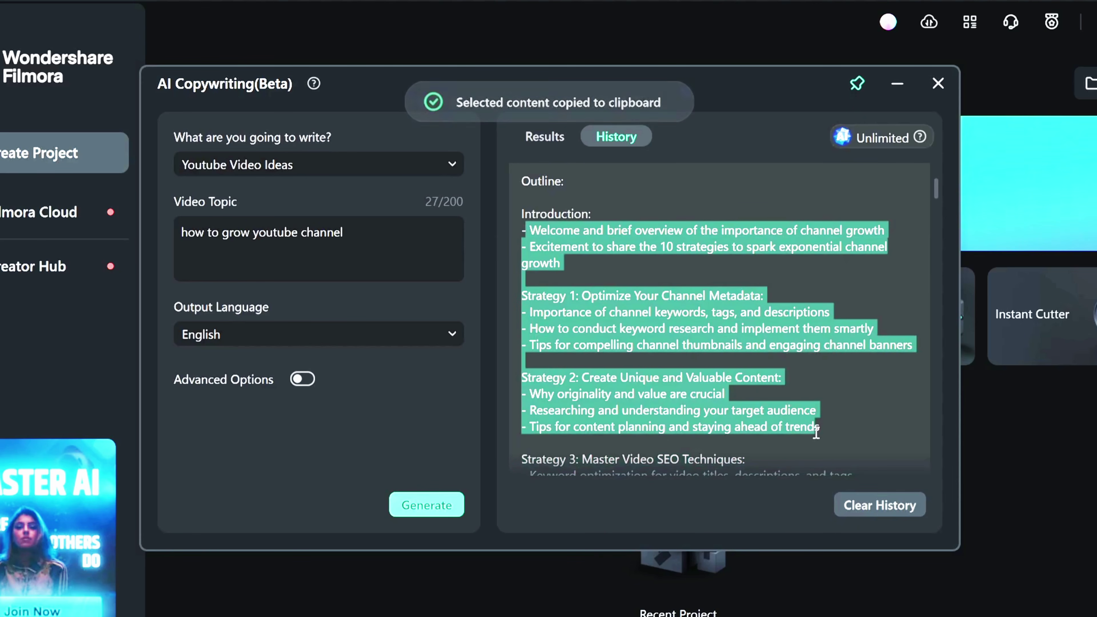
click(938, 84)
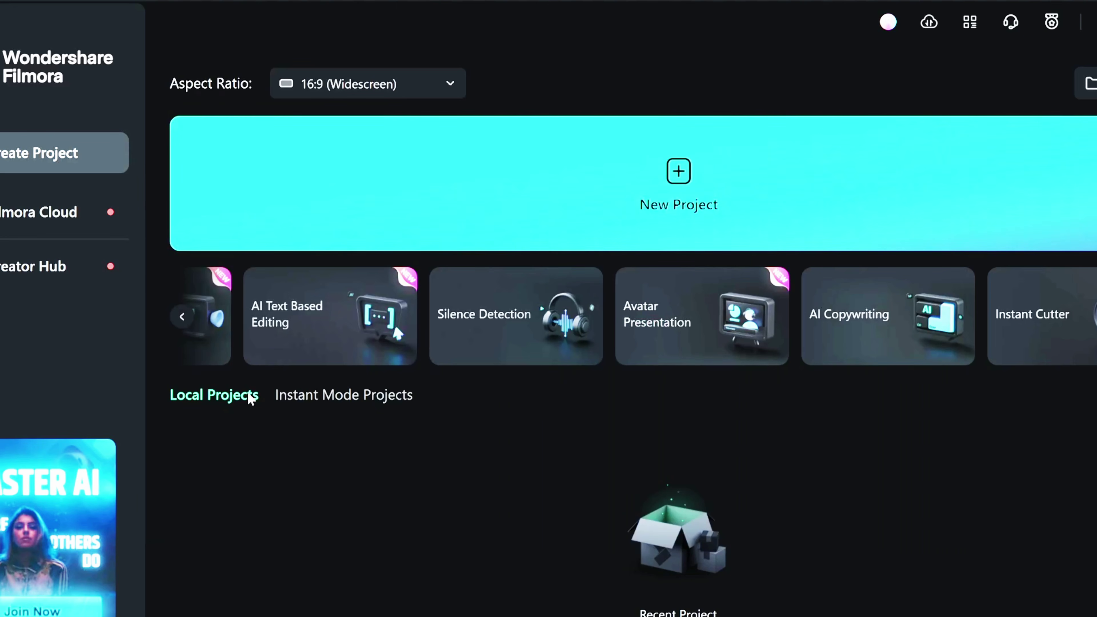
- Open AI Text to Video and paste the copied outline as the video text
scroll(336, 364, up, 1)
scroll(337, 367, up, 2)
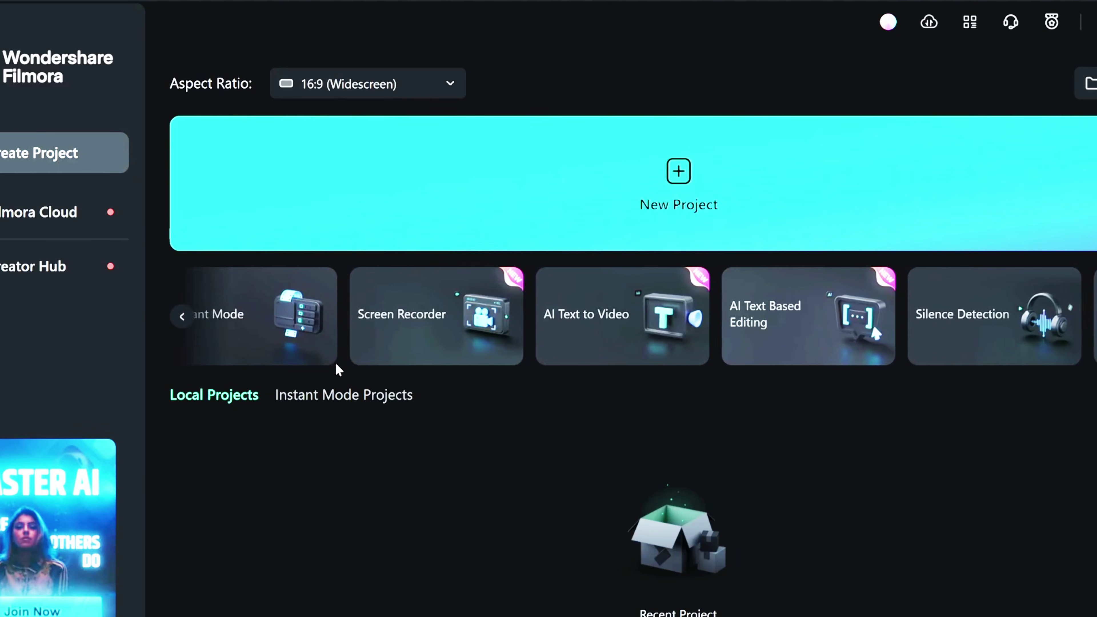
click(607, 329)
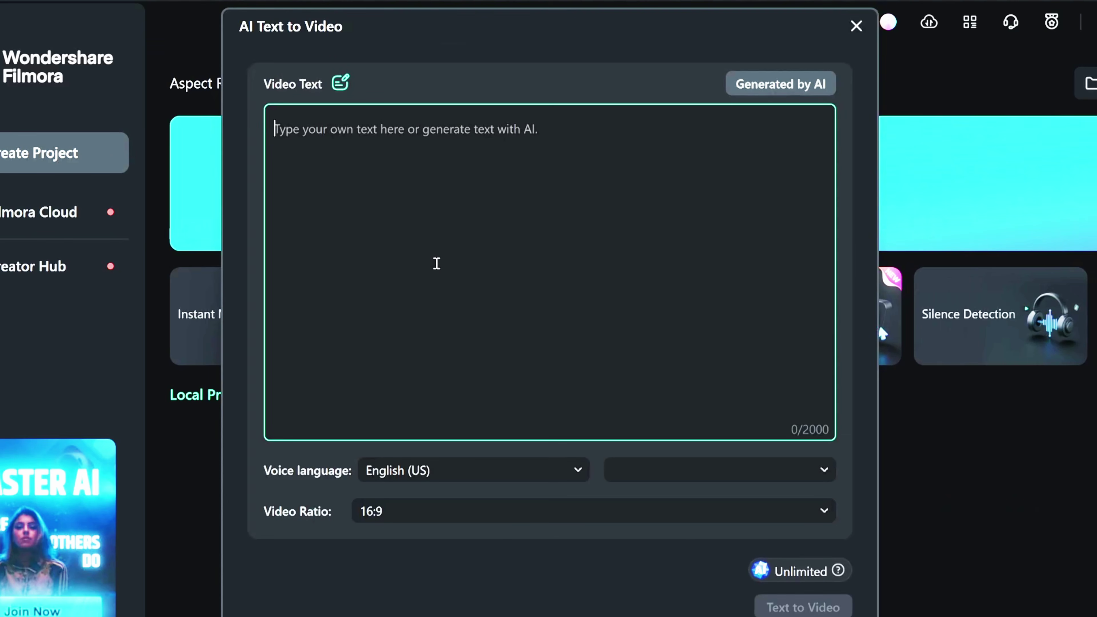
key(ctrl+v)
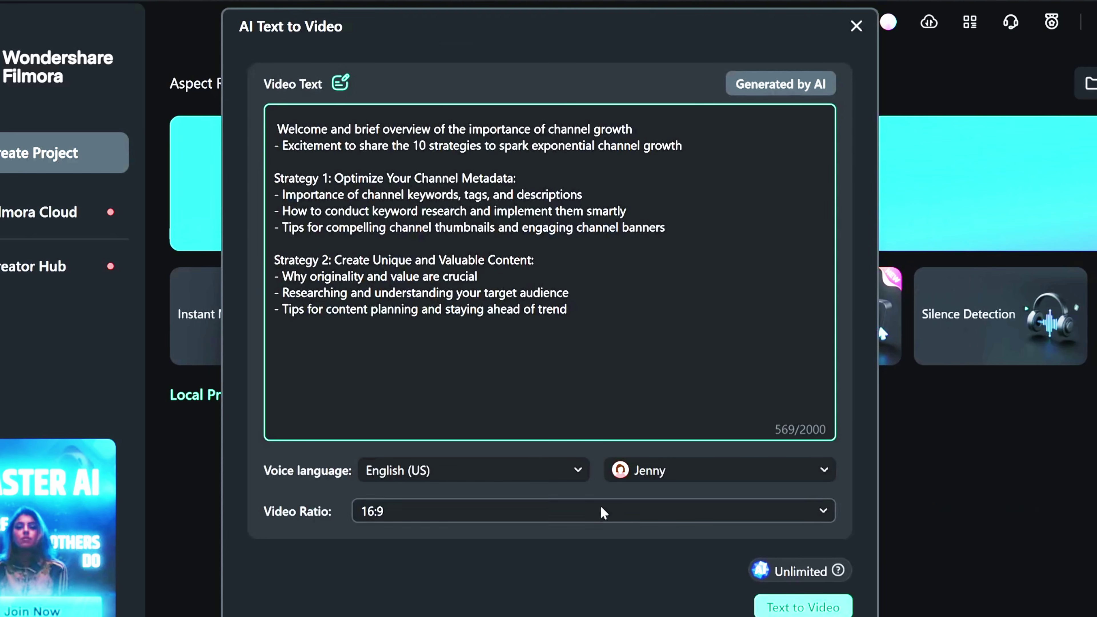
- Choose the Davis voice for the narration and generate the video from the text
click(648, 472)
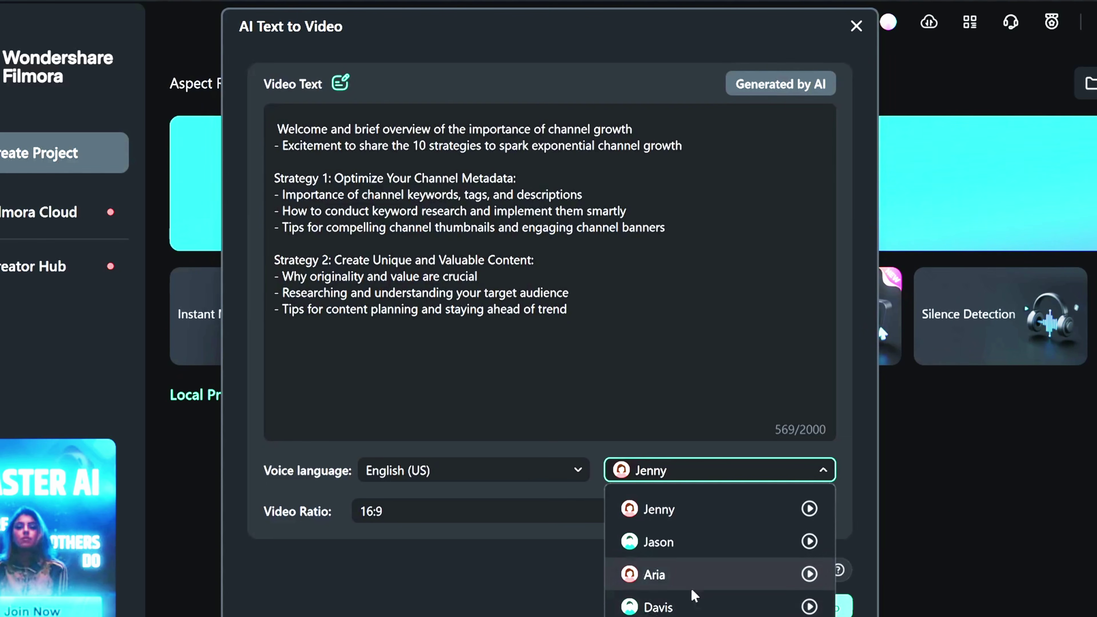
click(661, 608)
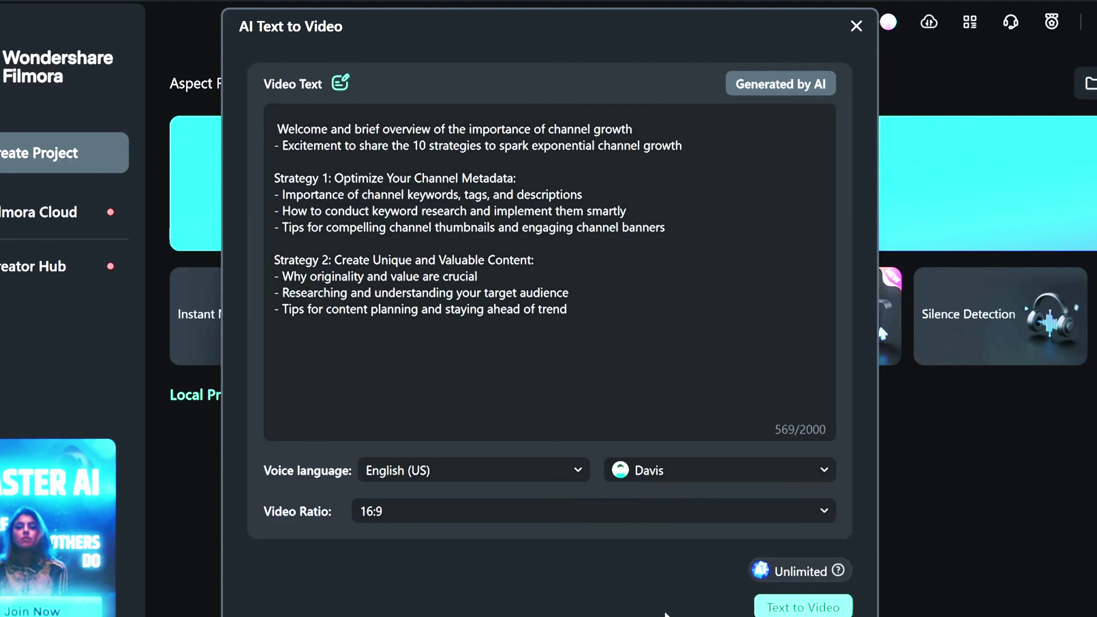
click(777, 607)
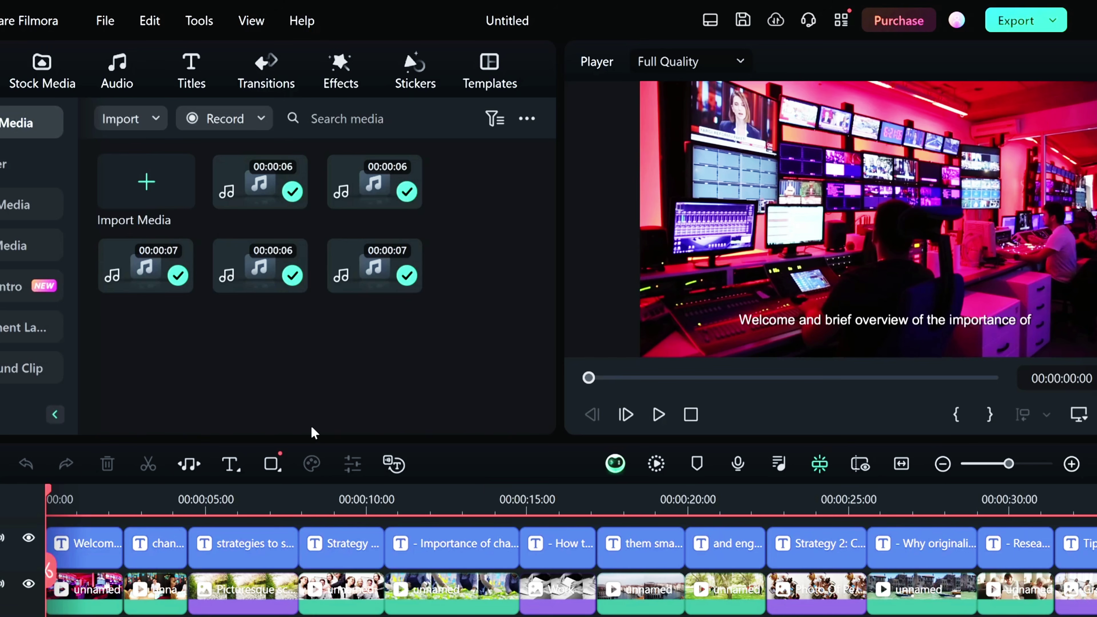
- Play the generated video up to Strategy 1 and examine its title, video, voice-over and background music tracks
key(space)
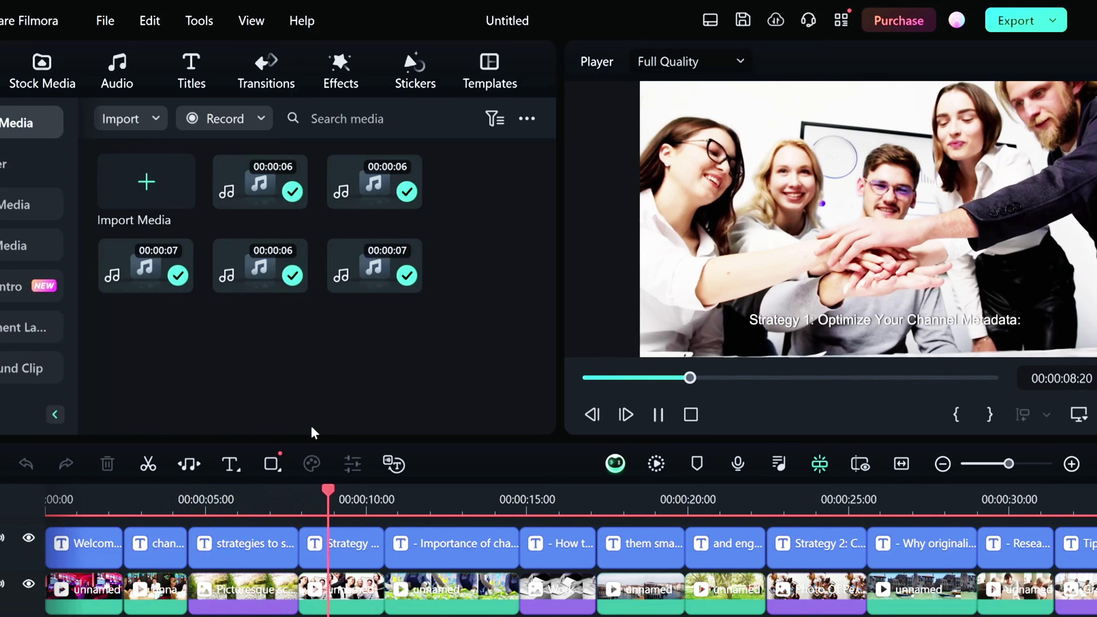
key(space)
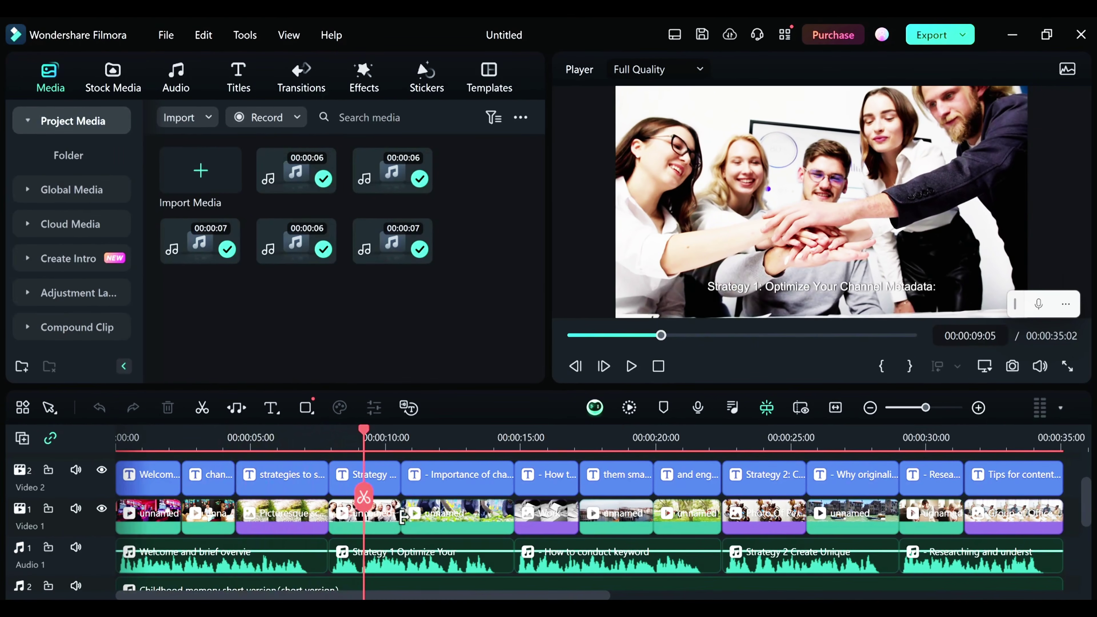
scroll(391, 600, down, 2)
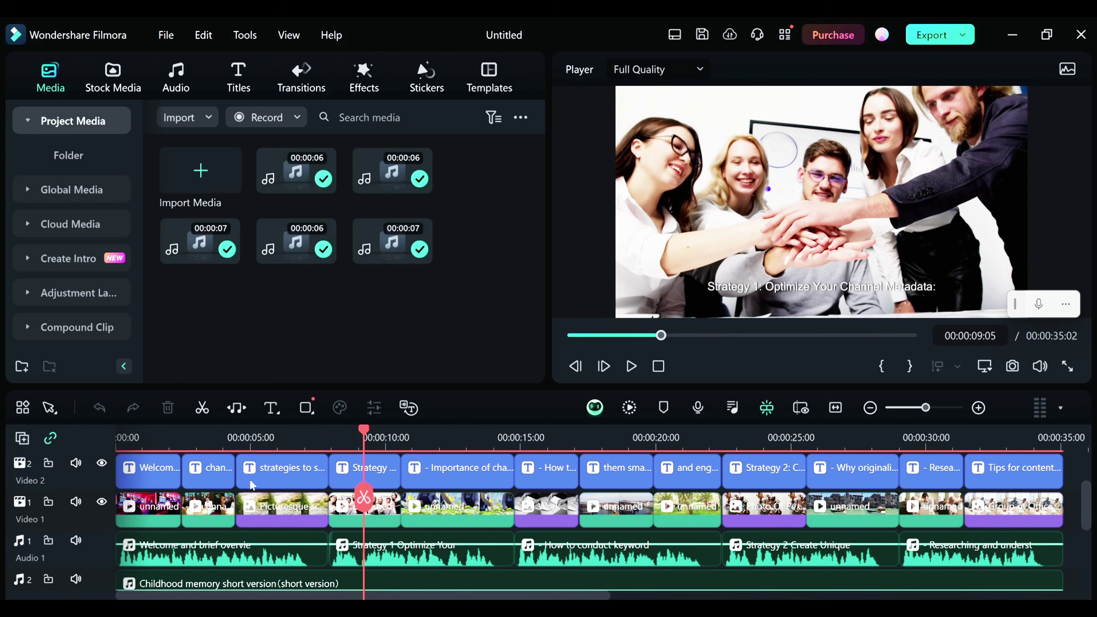
click(276, 477)
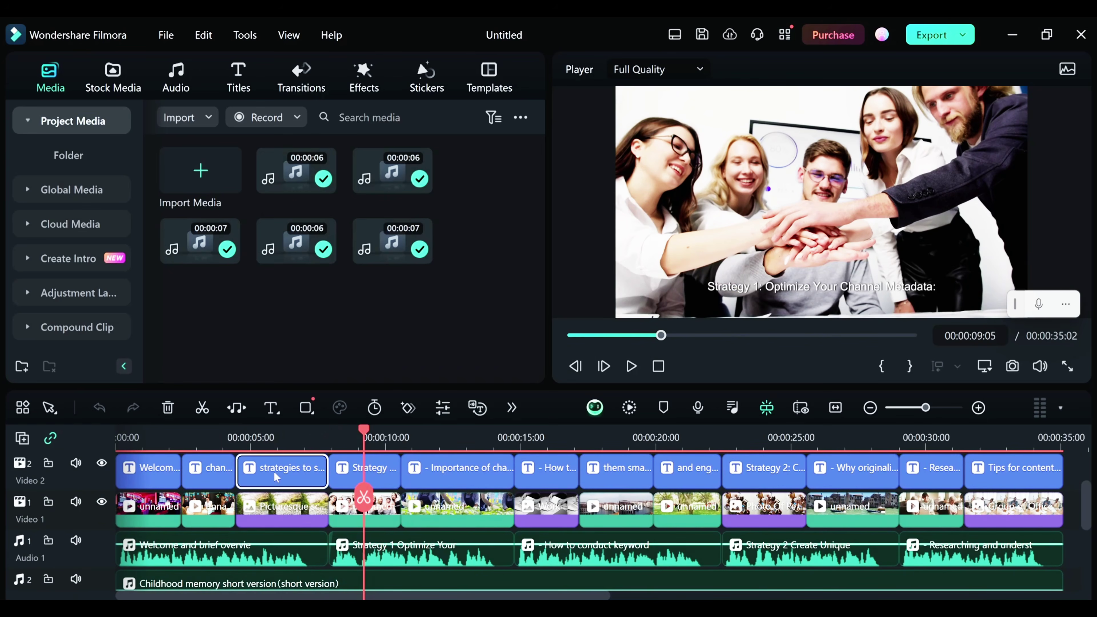
click(293, 523)
scroll(286, 519, down, 2)
click(267, 506)
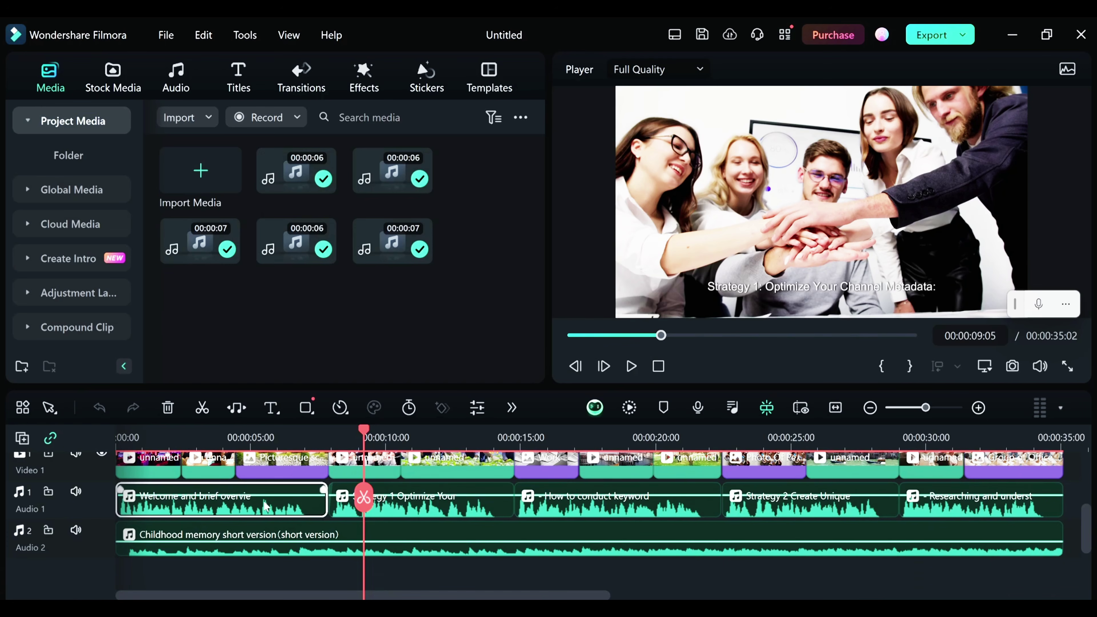
click(320, 554)
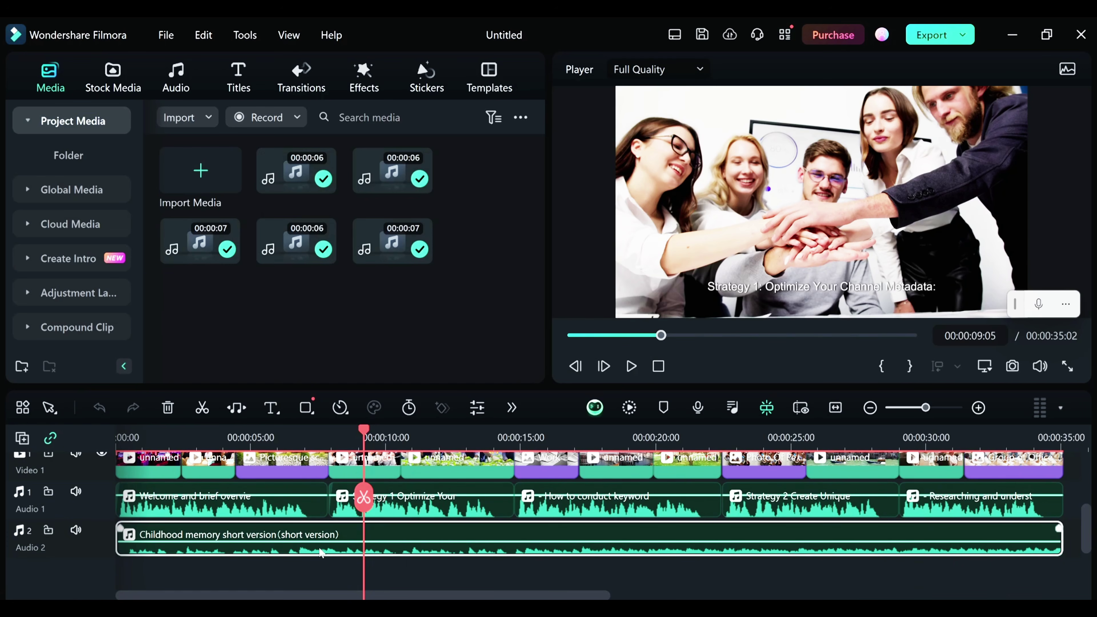
scroll(321, 554, up, 4)
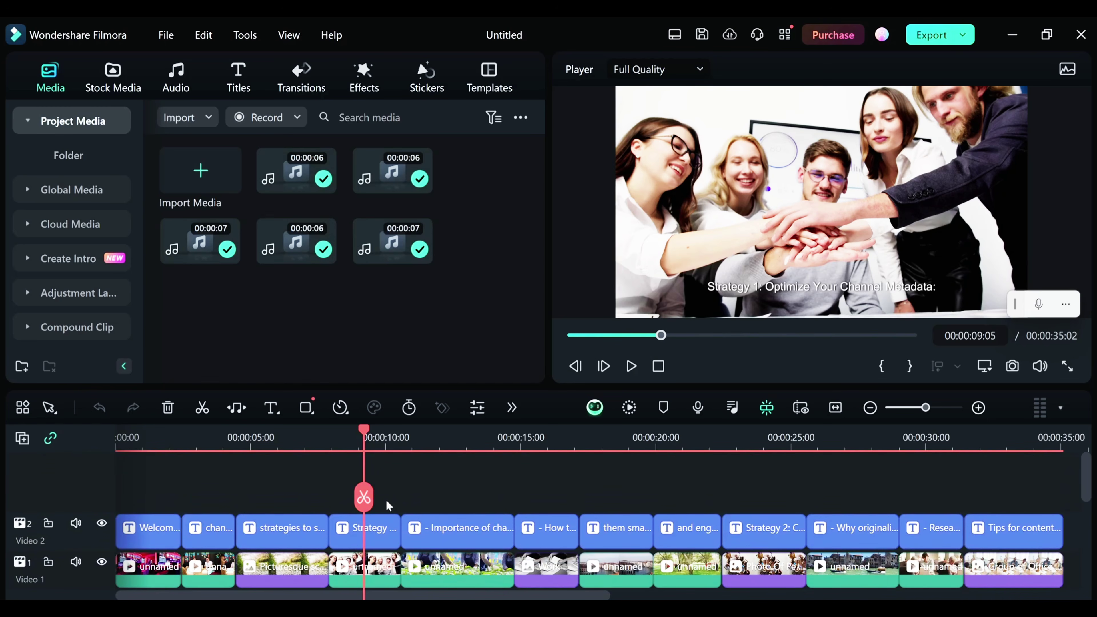
- Check the full timeline's length and scrub from its end back to the middle to preview the generated clips
scroll(388, 506, down, 2)
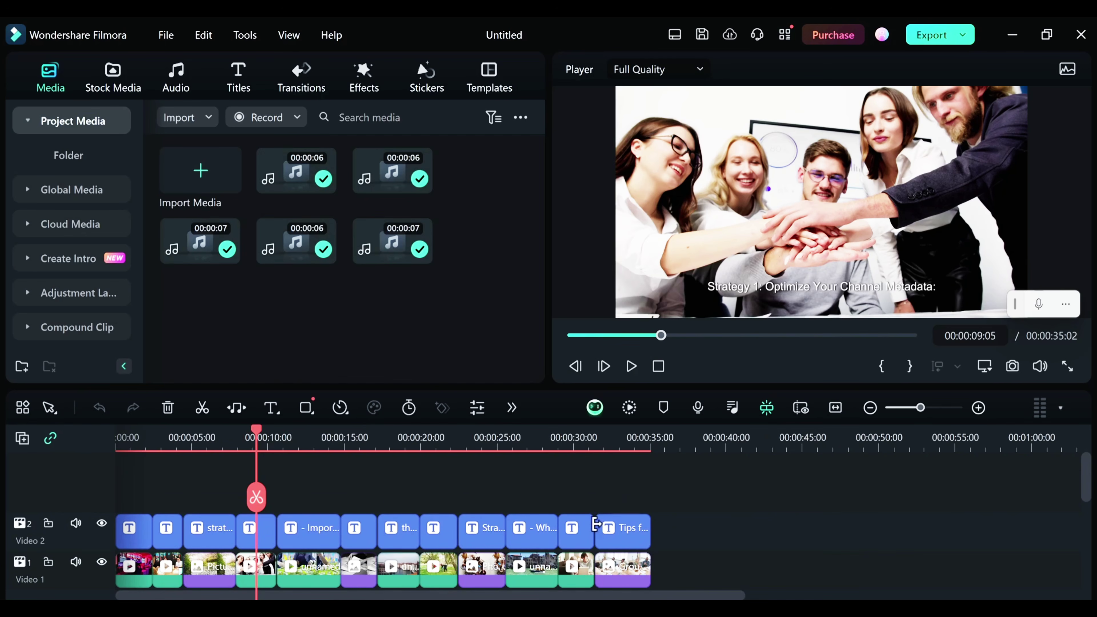
click(645, 492)
click(649, 453)
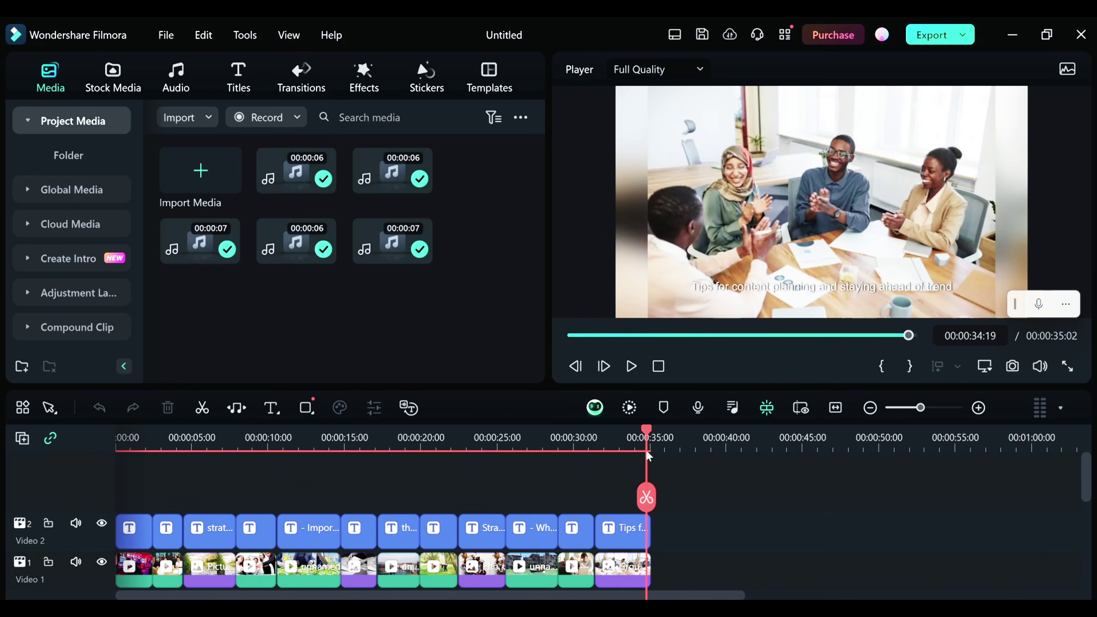
drag(647, 454, 445, 489)
drag(646, 497, 363, 494)
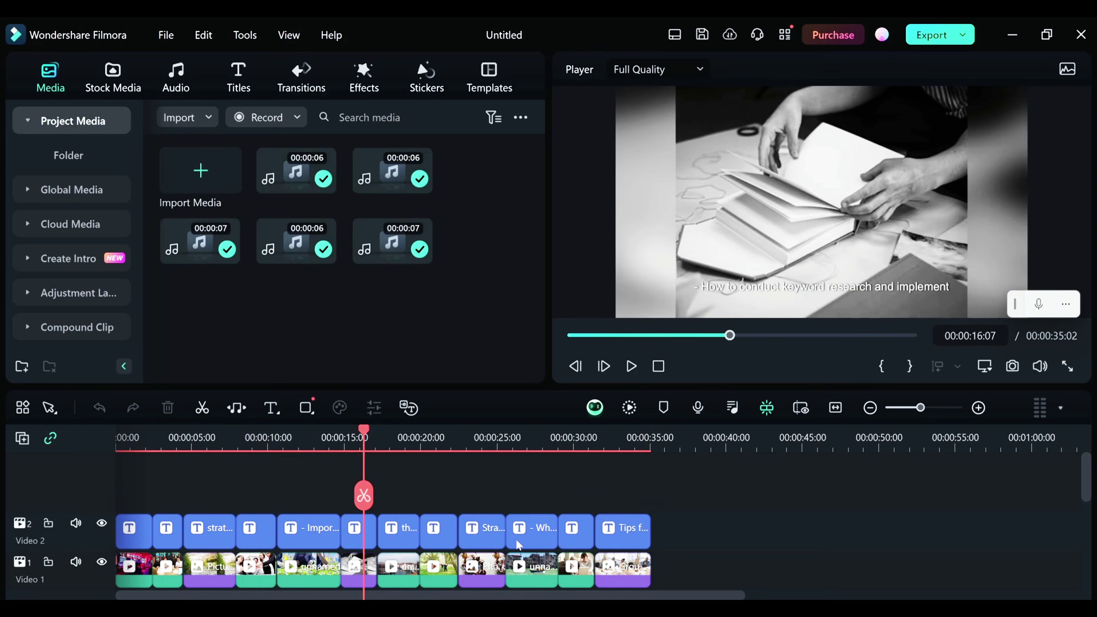
scroll(517, 540, down, 1)
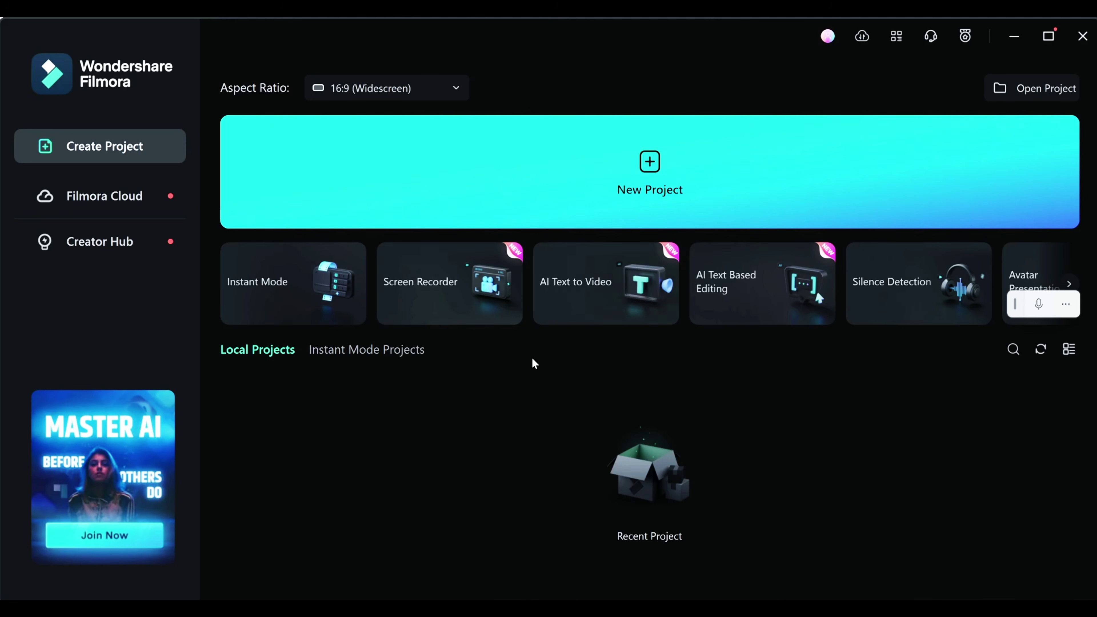
- Review the aspect ratio options and create a new project in 16:9 (Widescreen)
mouse_move(495, 293)
click(430, 90)
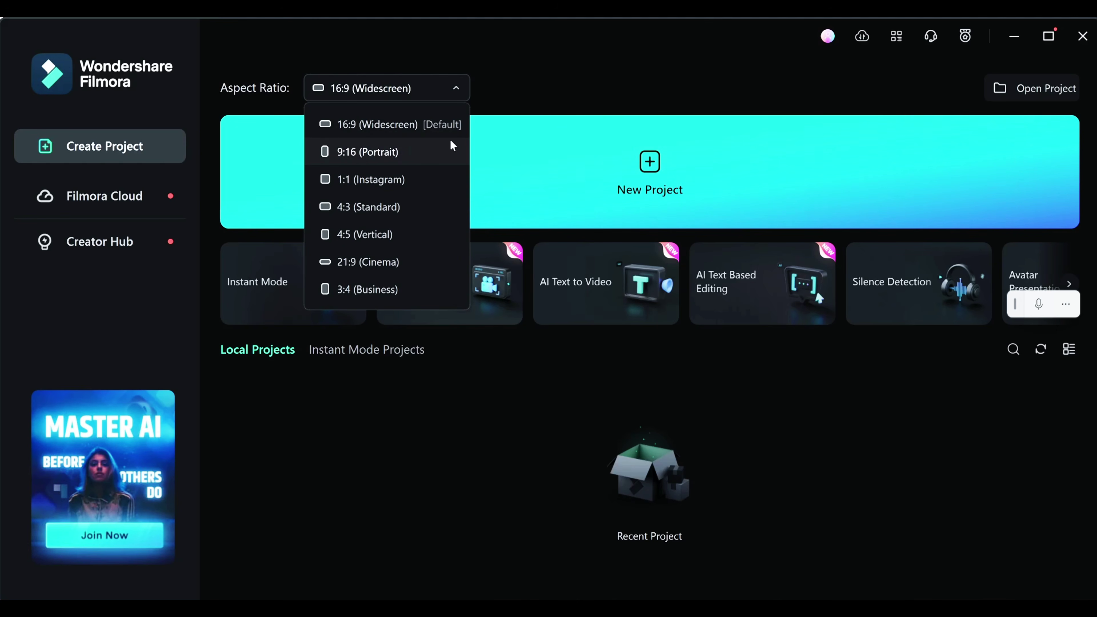
click(557, 174)
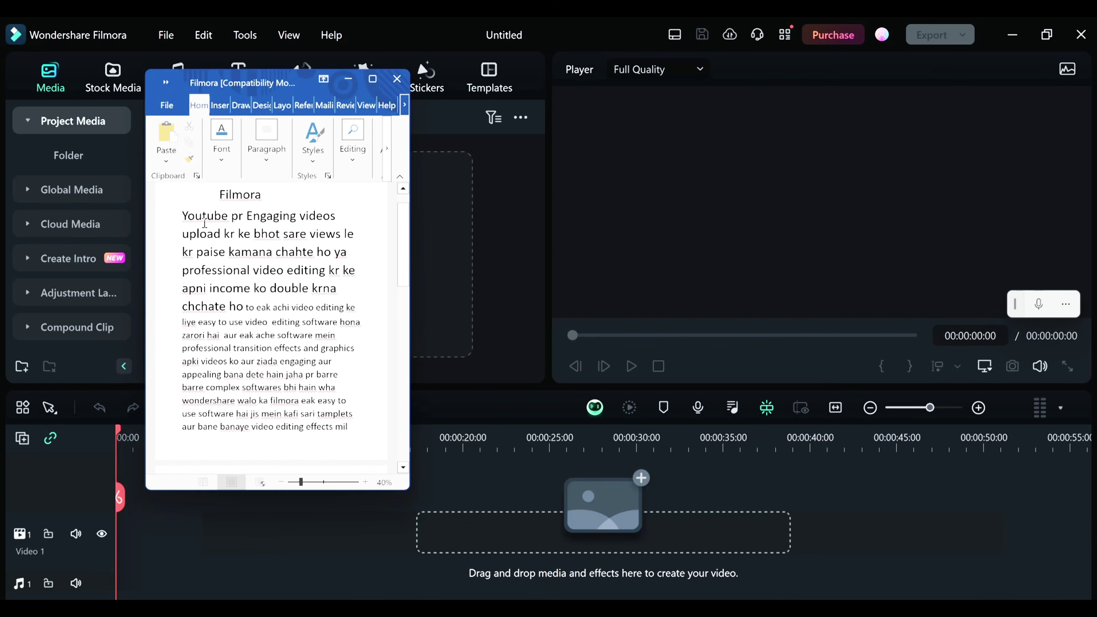
- Look over the opening of the Filmora script in the Word document
drag(183, 213, 307, 405)
click(263, 361)
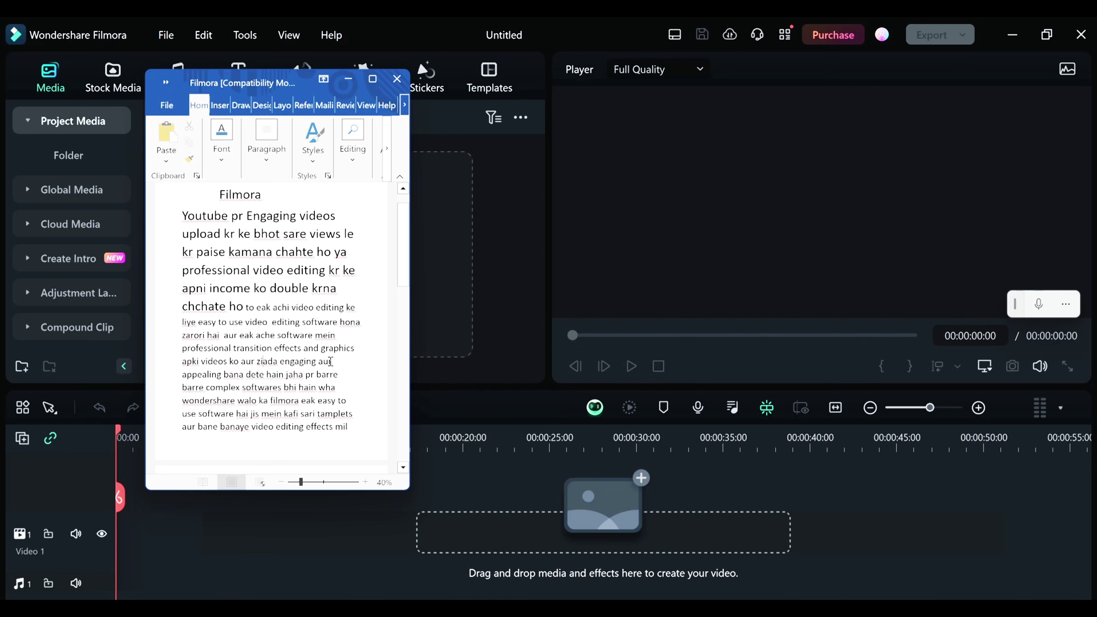
- Set up voice-over recording with the PD200X Podcast Microphone as the device, keeping the 3 second countdown
click(699, 408)
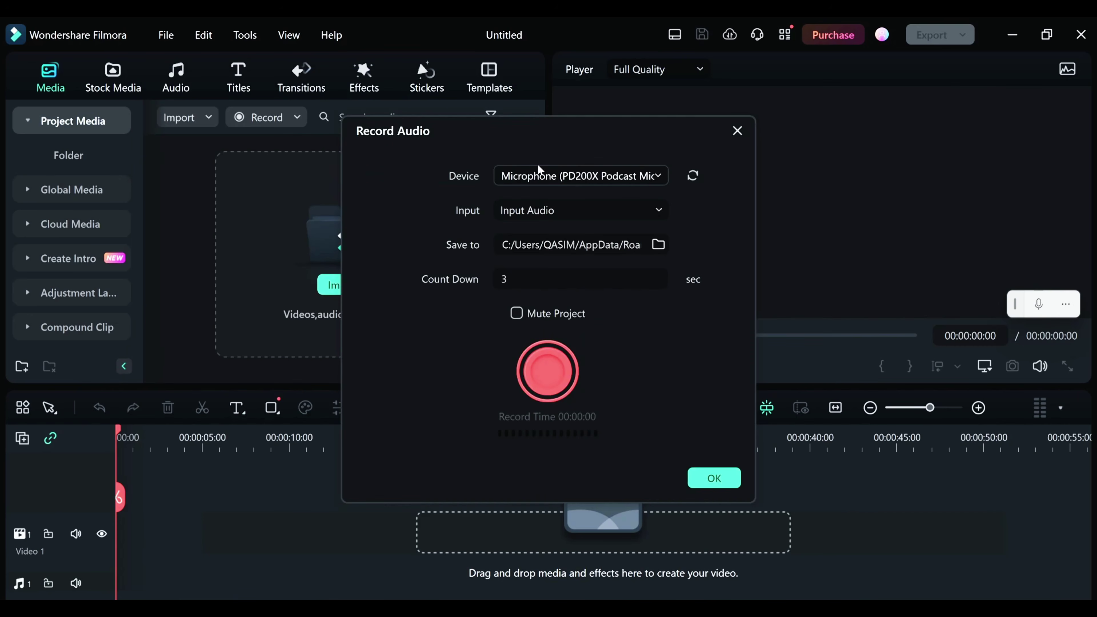
click(603, 176)
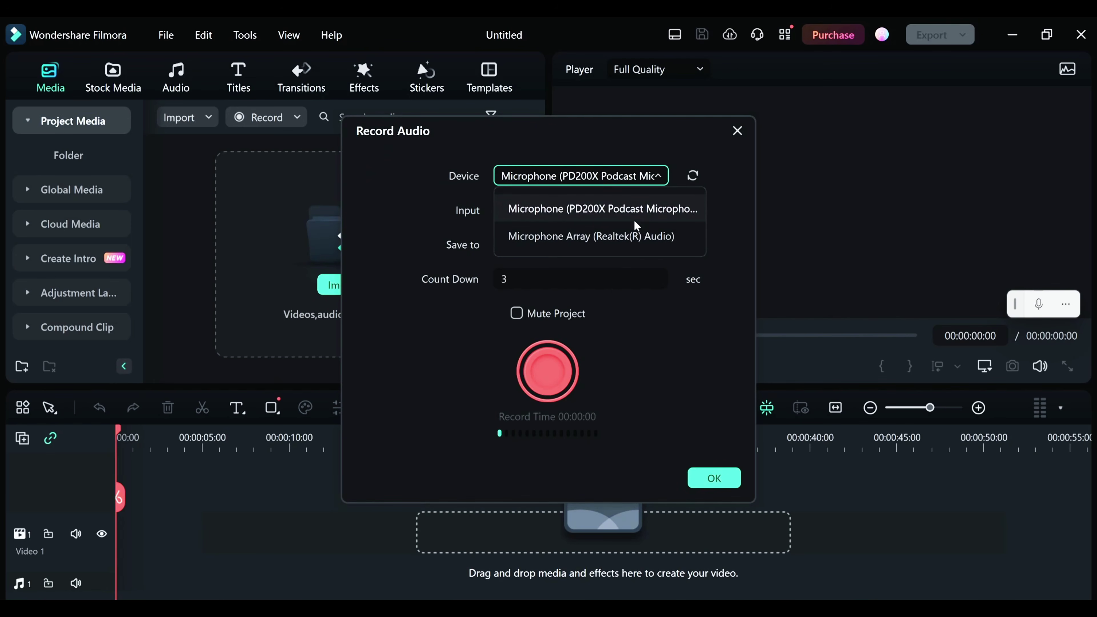
click(594, 210)
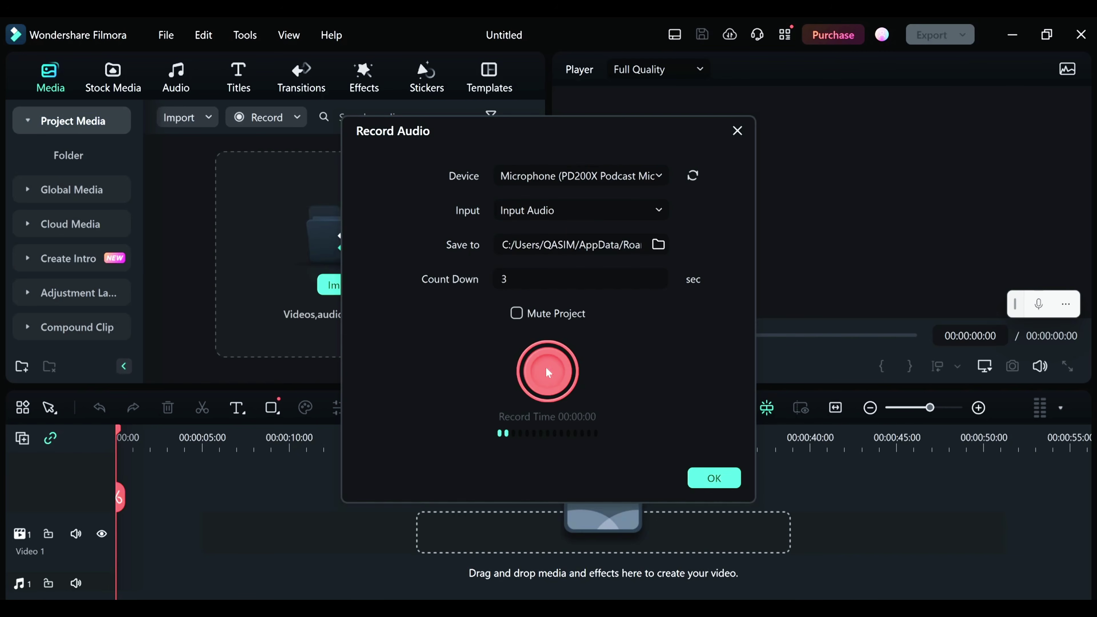
double_click(521, 279)
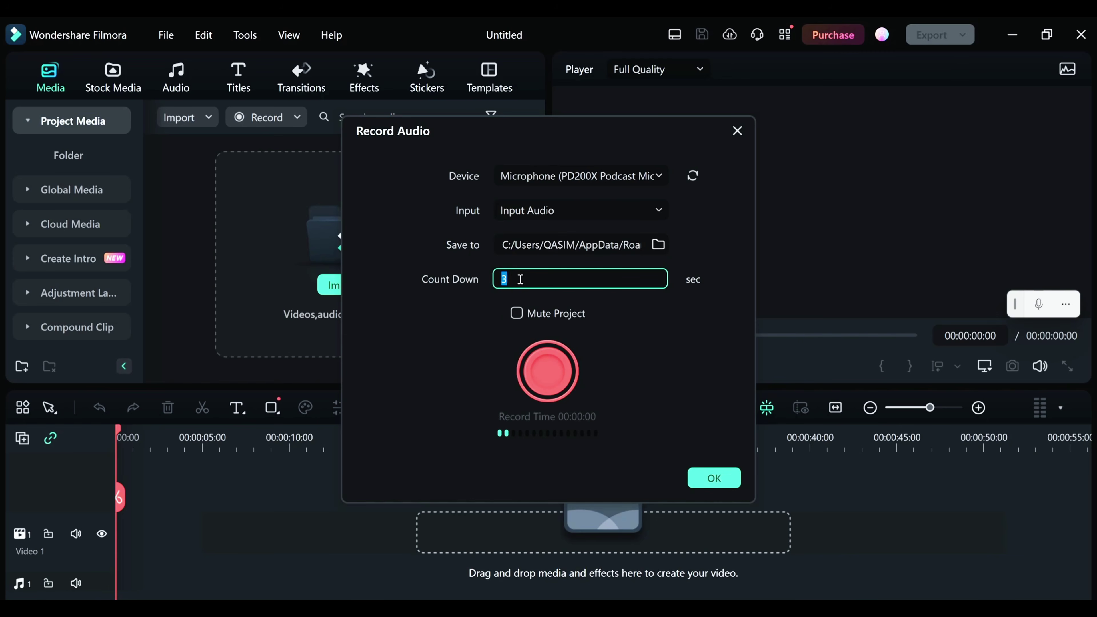
click(456, 351)
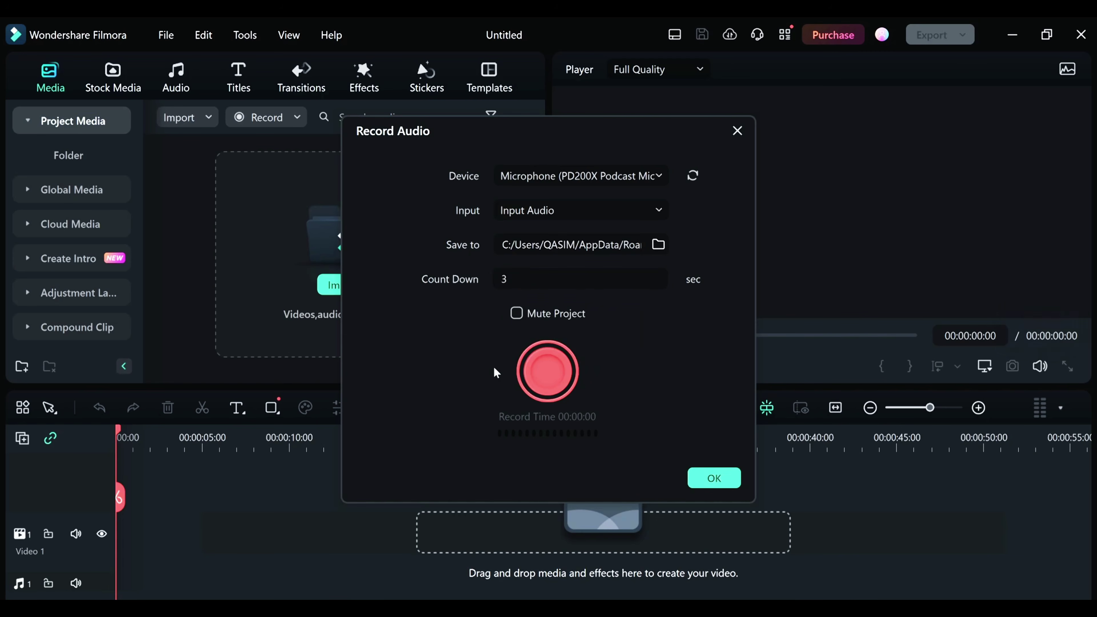
- Record a voice-over of about 11 seconds with the Word script in view, and stop the recording
click(555, 380)
key(alt+Tab)
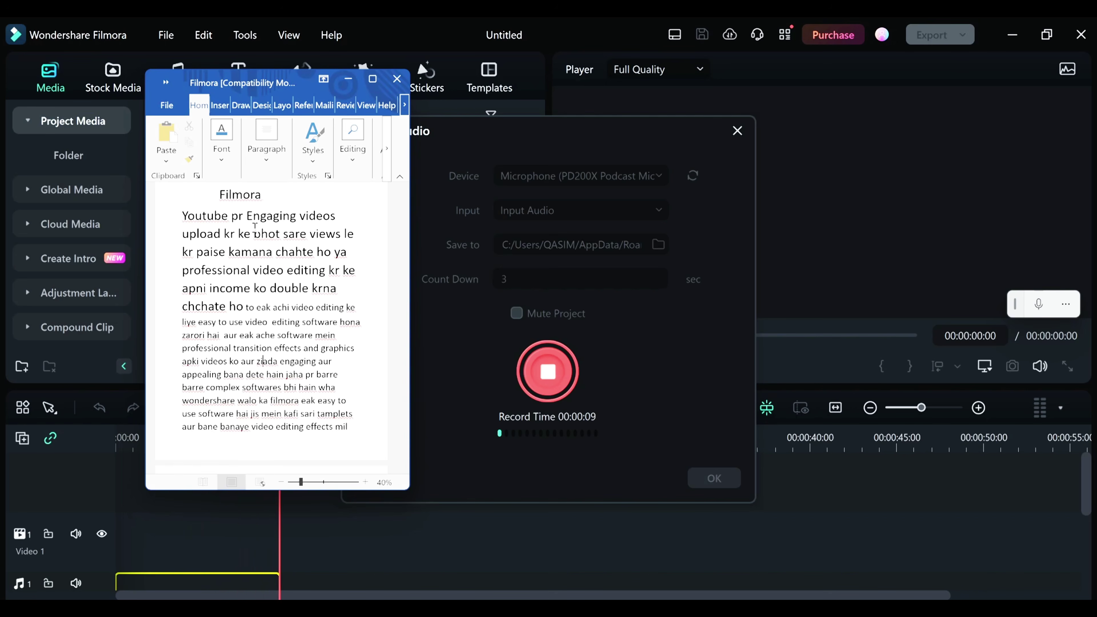
click(527, 378)
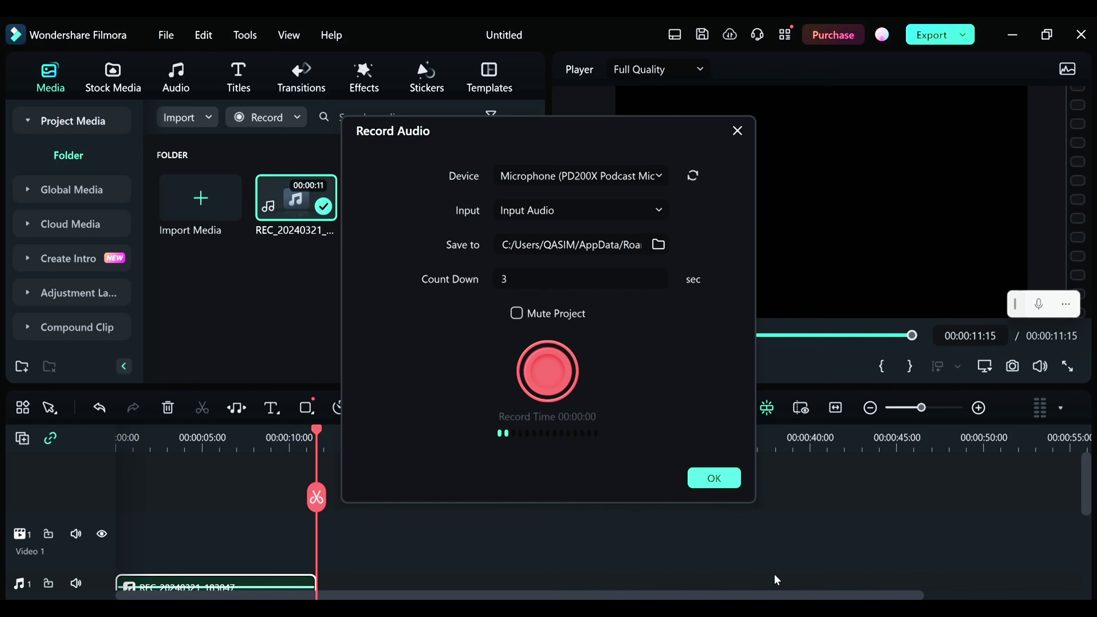
- Record a second voice-over of about 38 seconds while following the script in the Word document, and stop the recording
click(554, 375)
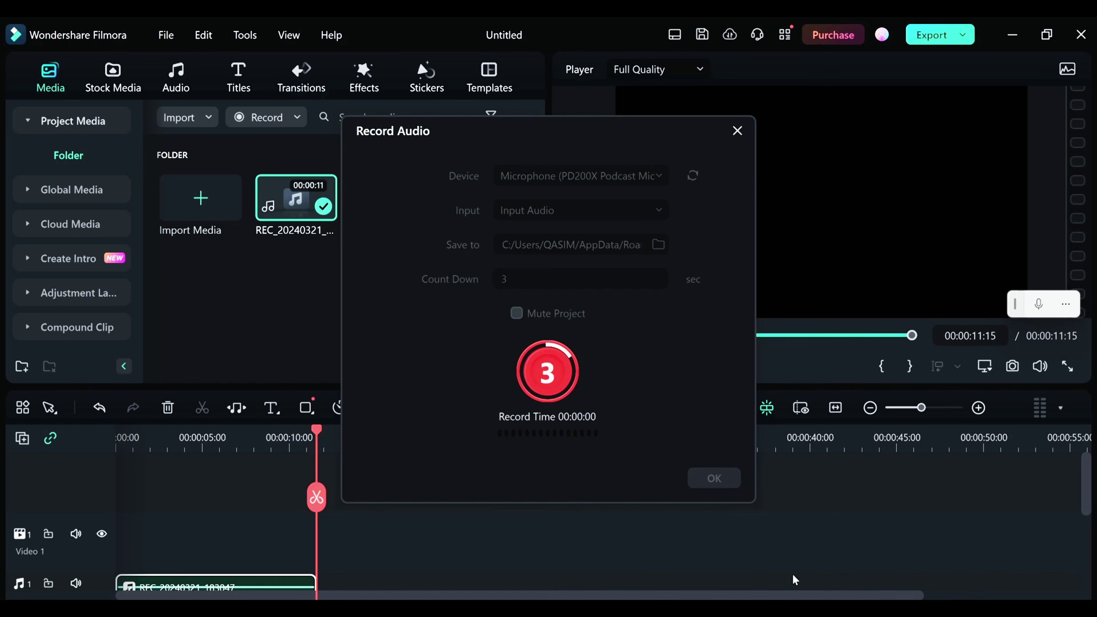
key(alt+Tab)
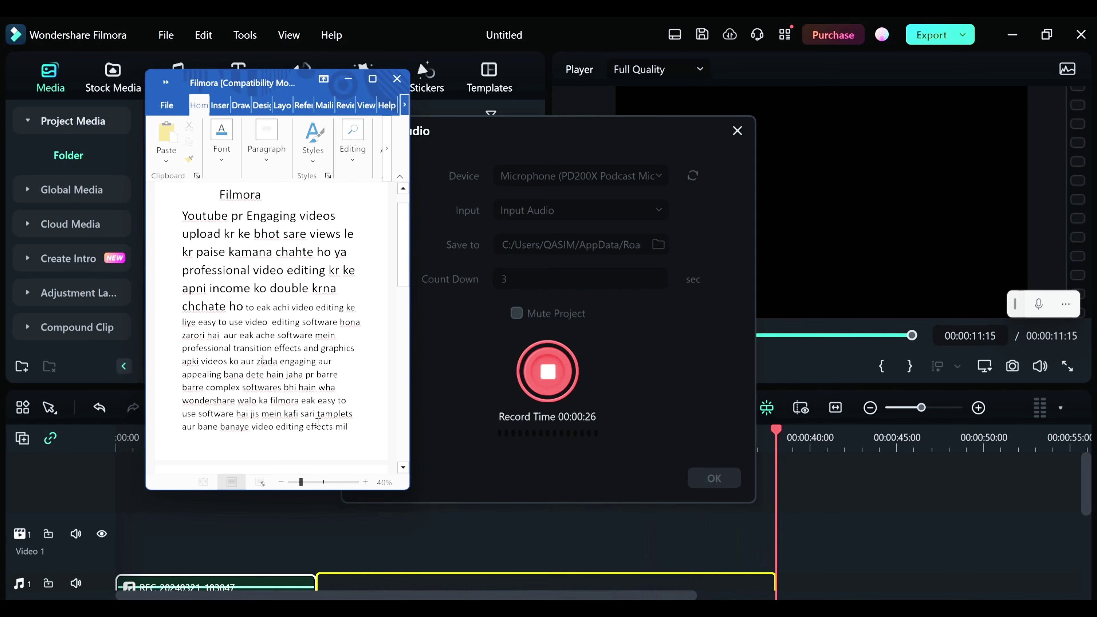
scroll(318, 423, down, 2)
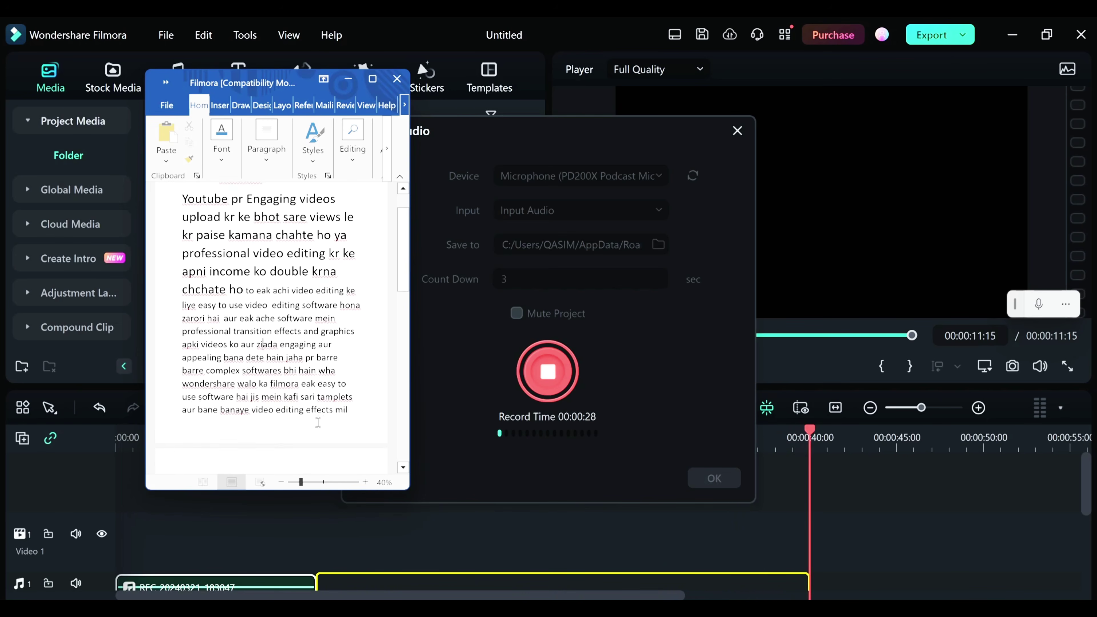
scroll(318, 423, down, 3)
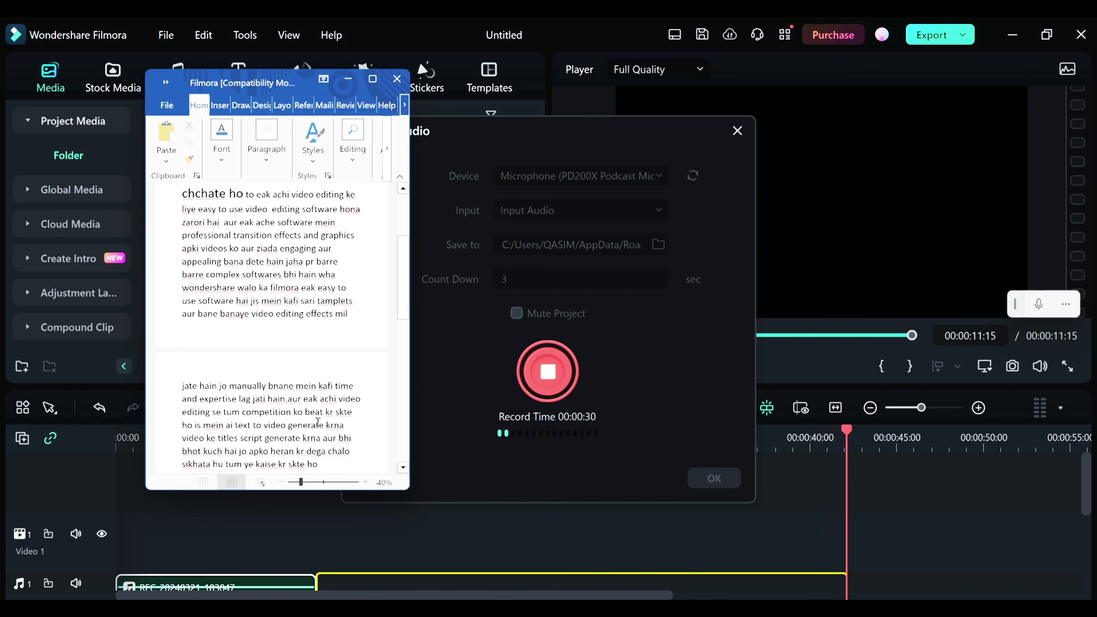
scroll(318, 422, down, 1)
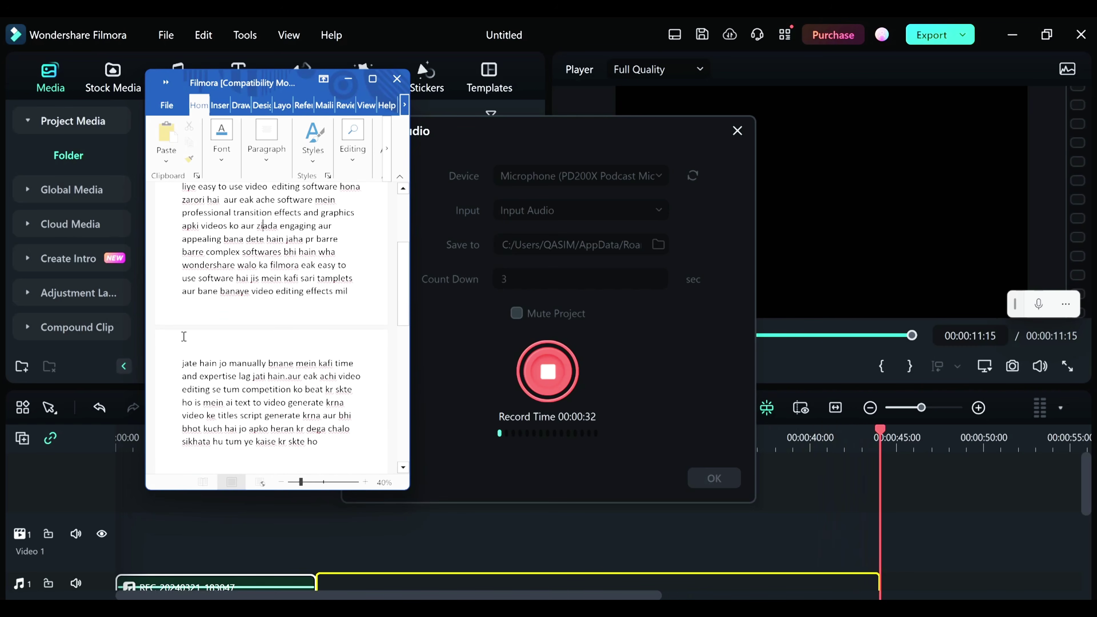
drag(182, 363, 353, 365)
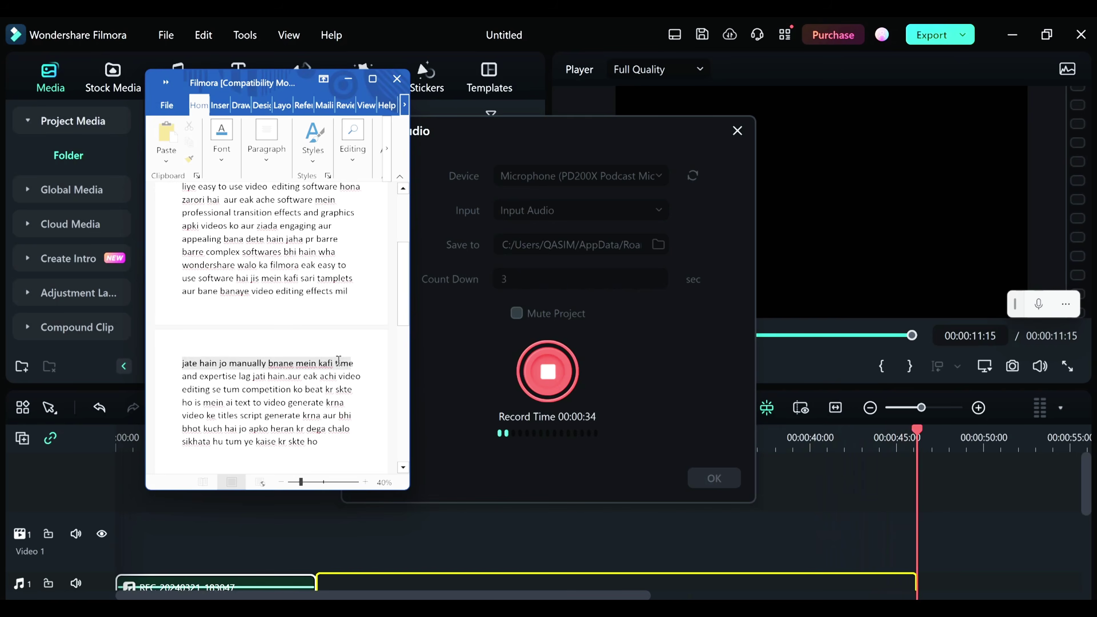
click(298, 388)
scroll(272, 390, down, 1)
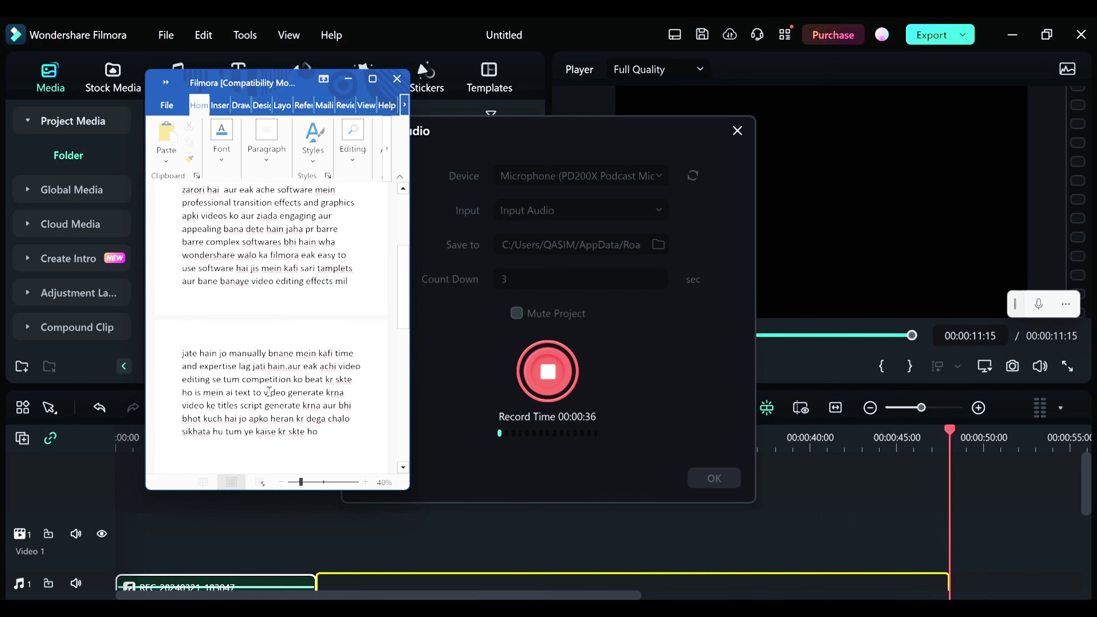
click(574, 389)
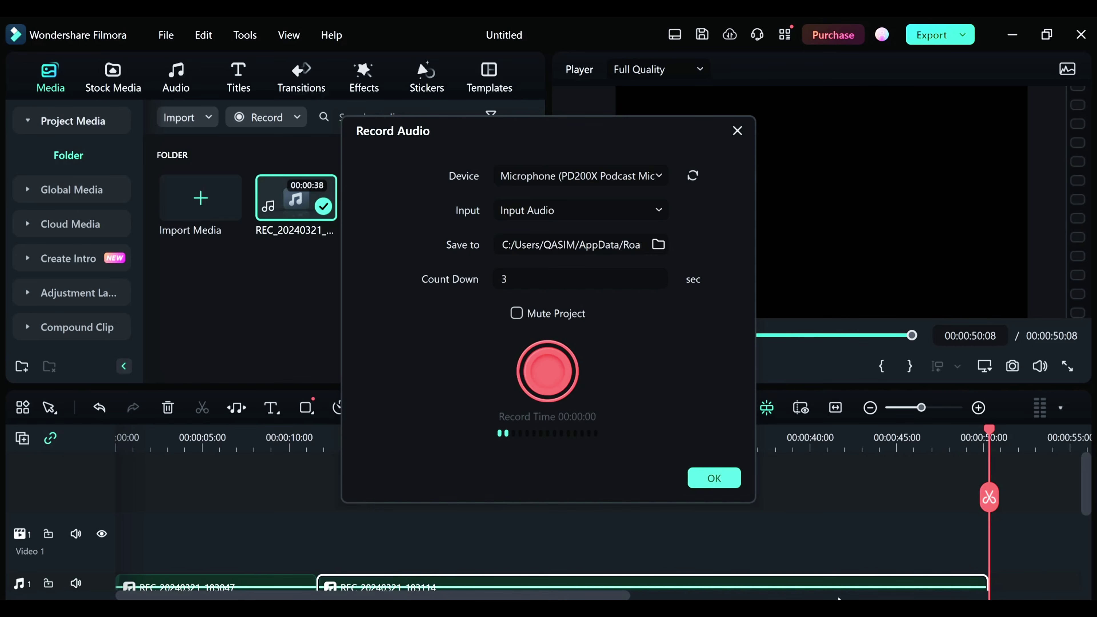
- Record a third voice-over of about 35 seconds with the Word script in view, and finish the audio recording
click(556, 396)
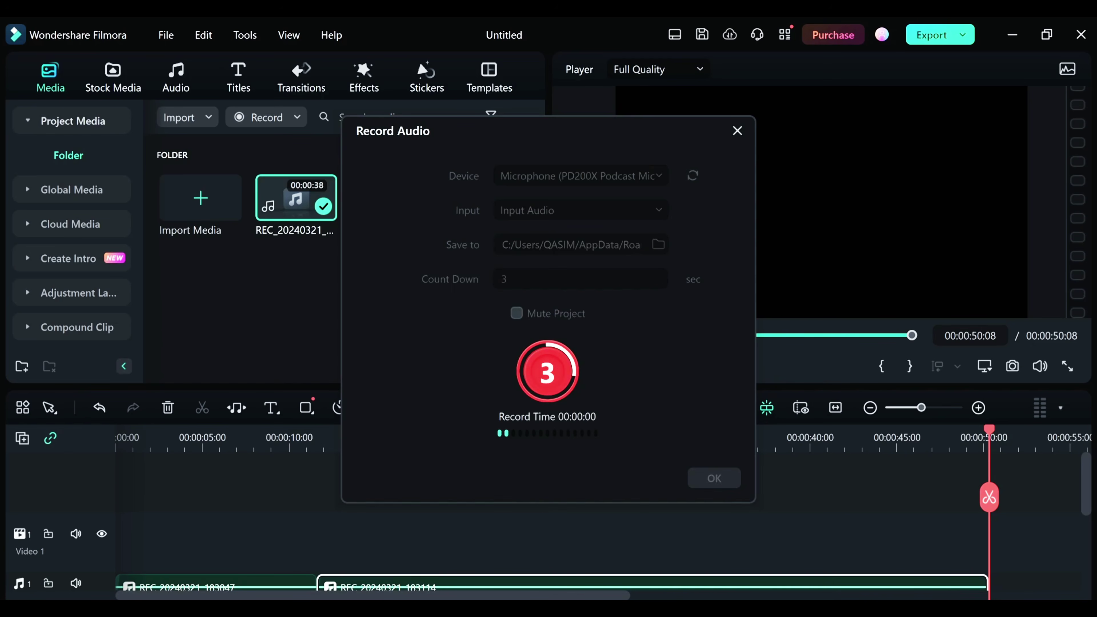
key(alt+Tab)
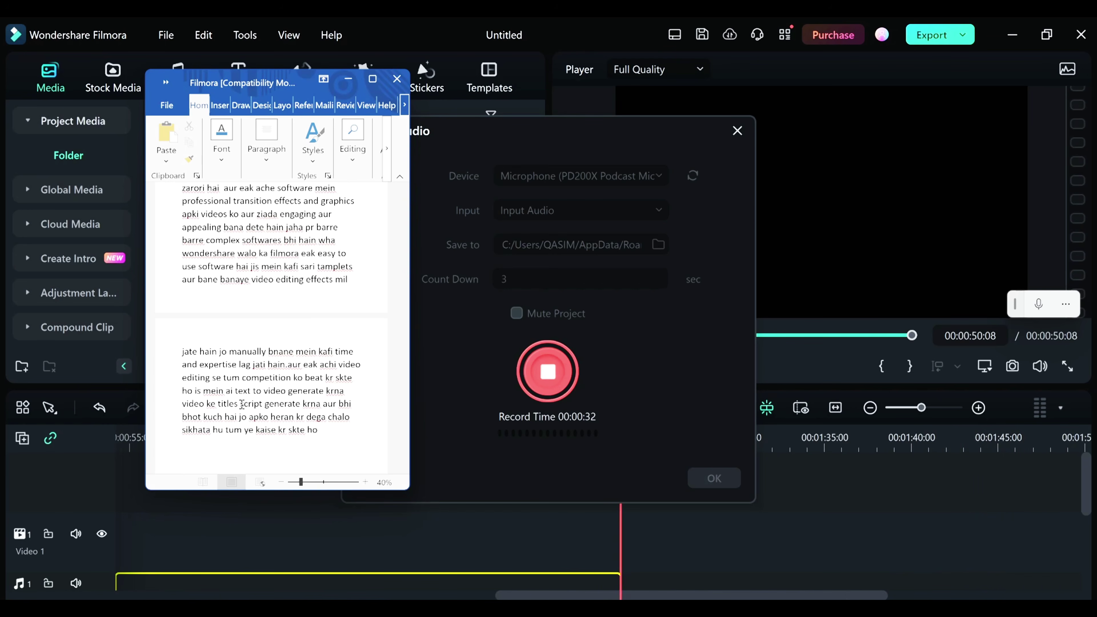
click(531, 376)
click(703, 481)
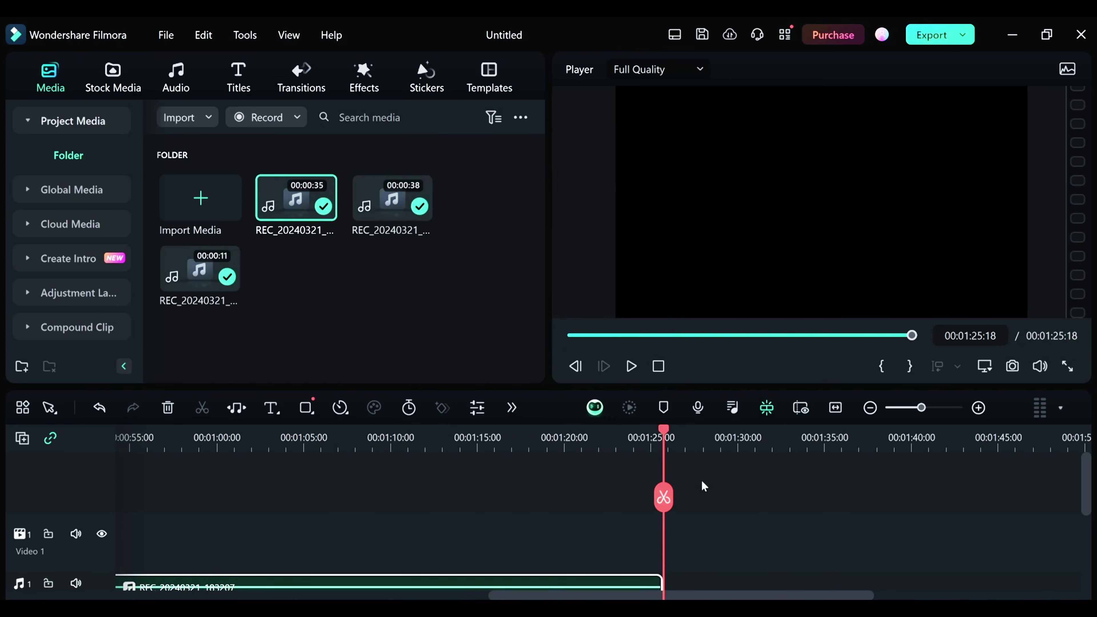
- Look over the waveforms of the three recorded voice-over clips on the timeline, magnified for a closer look
scroll(458, 515, down, 1)
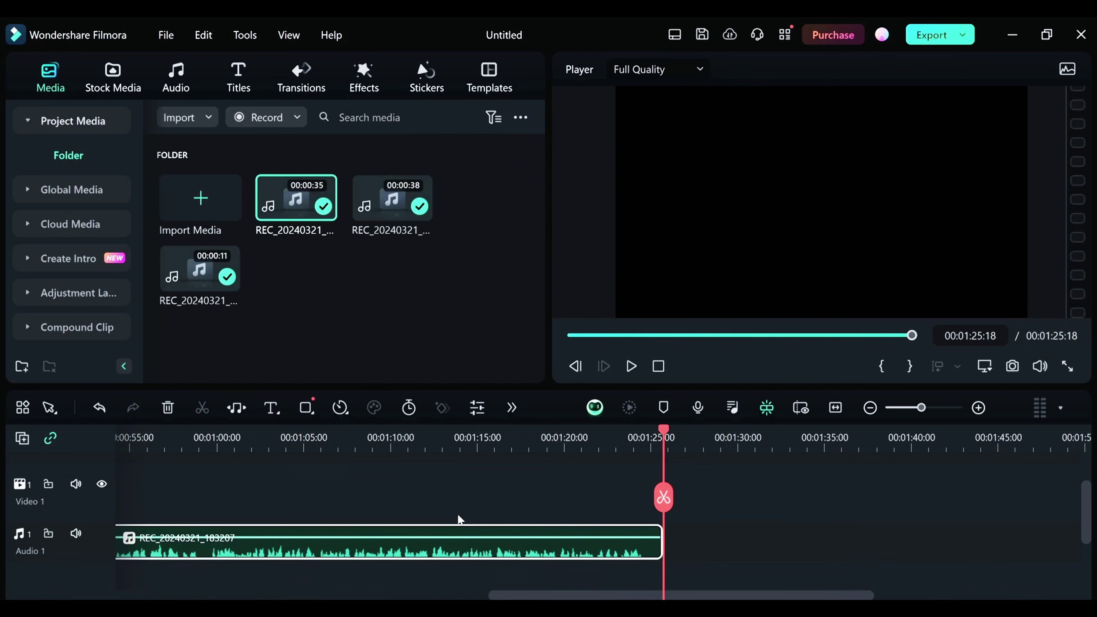
scroll(458, 519, left, 5)
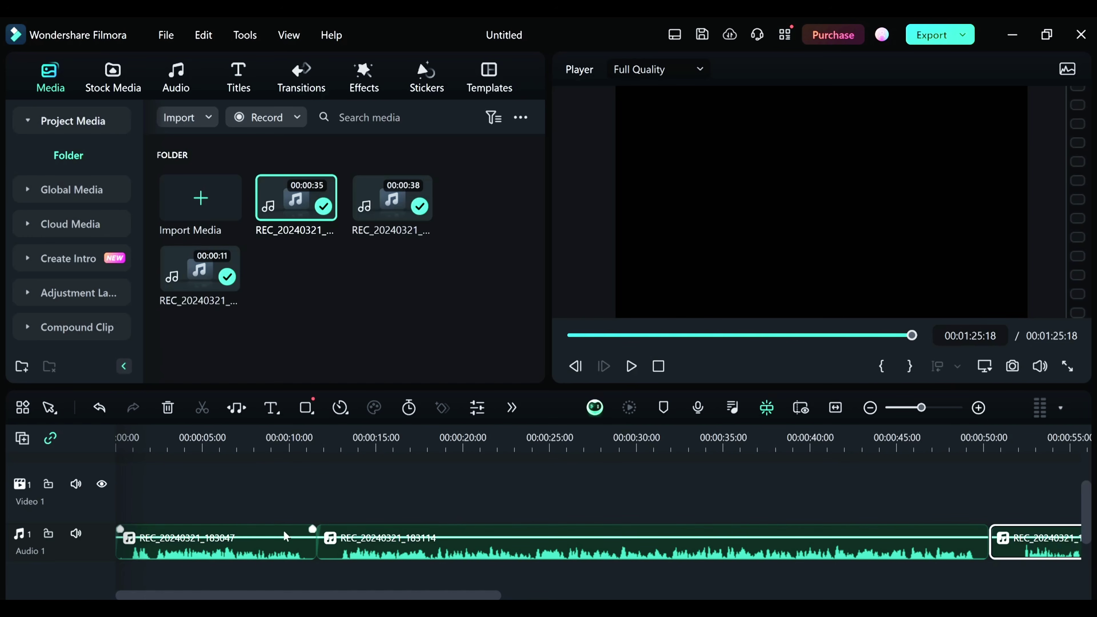
scroll(295, 529, right, 5)
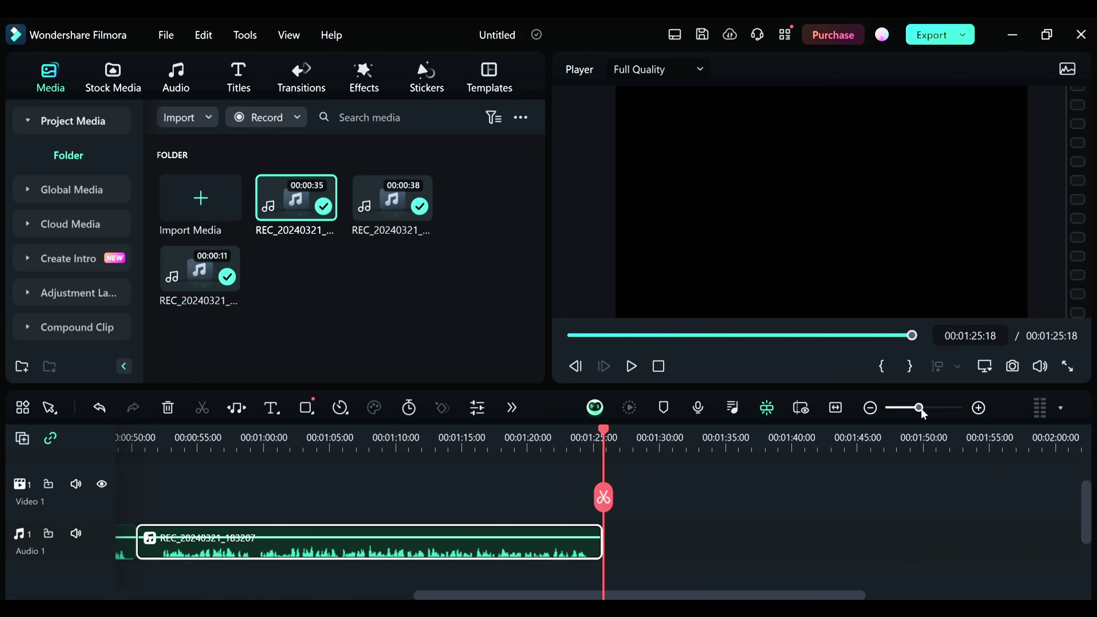
drag(922, 413, 945, 416)
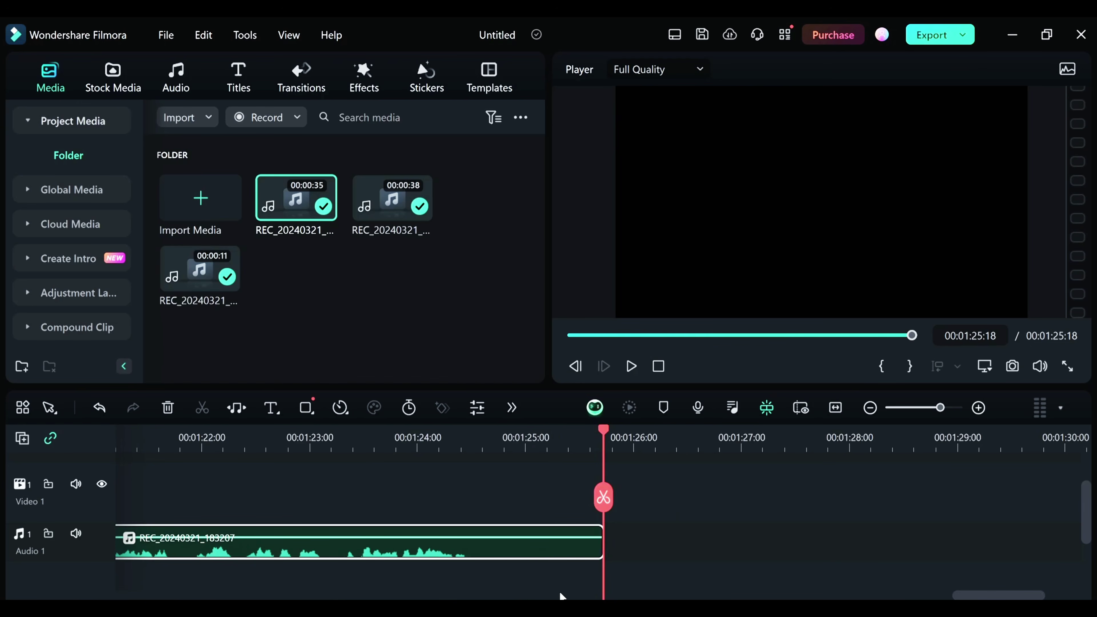
scroll(583, 596, left, 6)
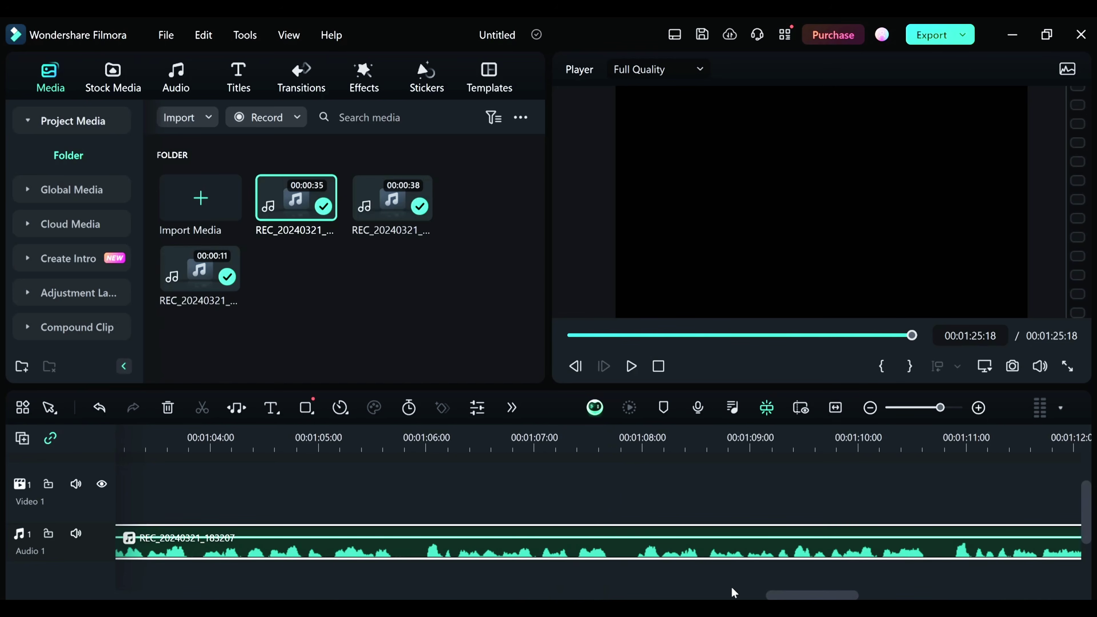
drag(789, 598, 129, 597)
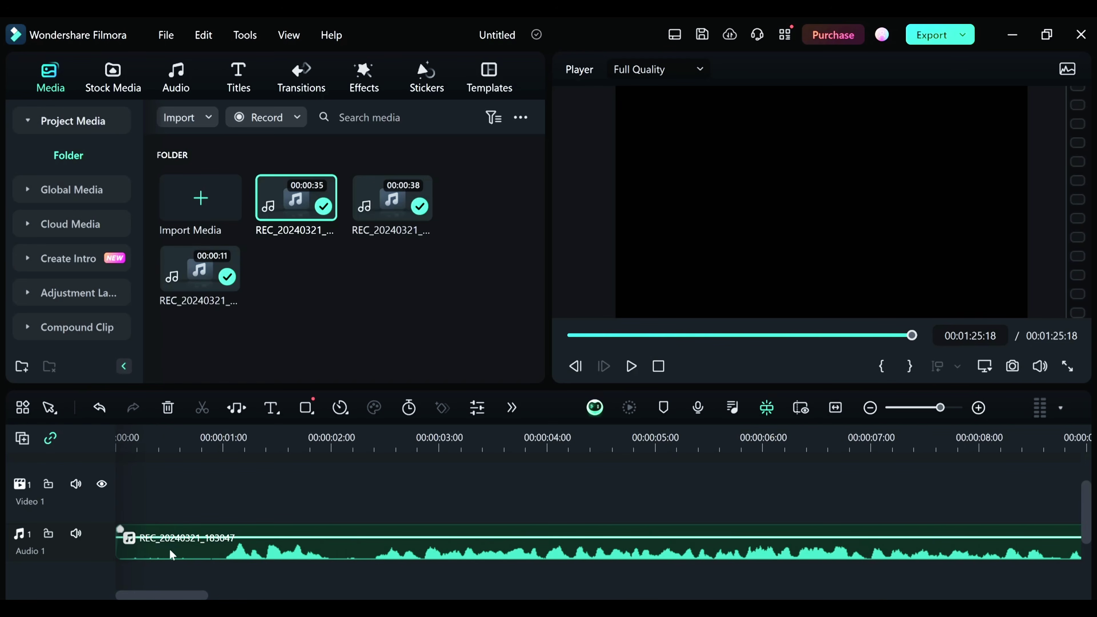
- Play the voice-over from 00:00:00:22 in the first clip and pause it shortly after speech starts in the second clip
click(212, 557)
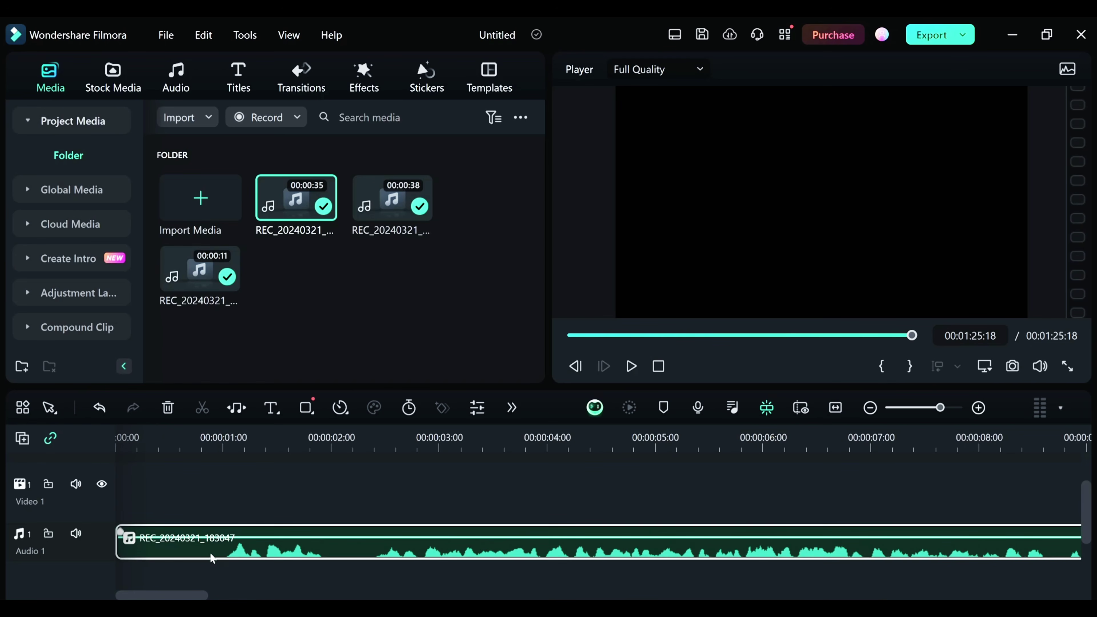
drag(239, 449, 211, 462)
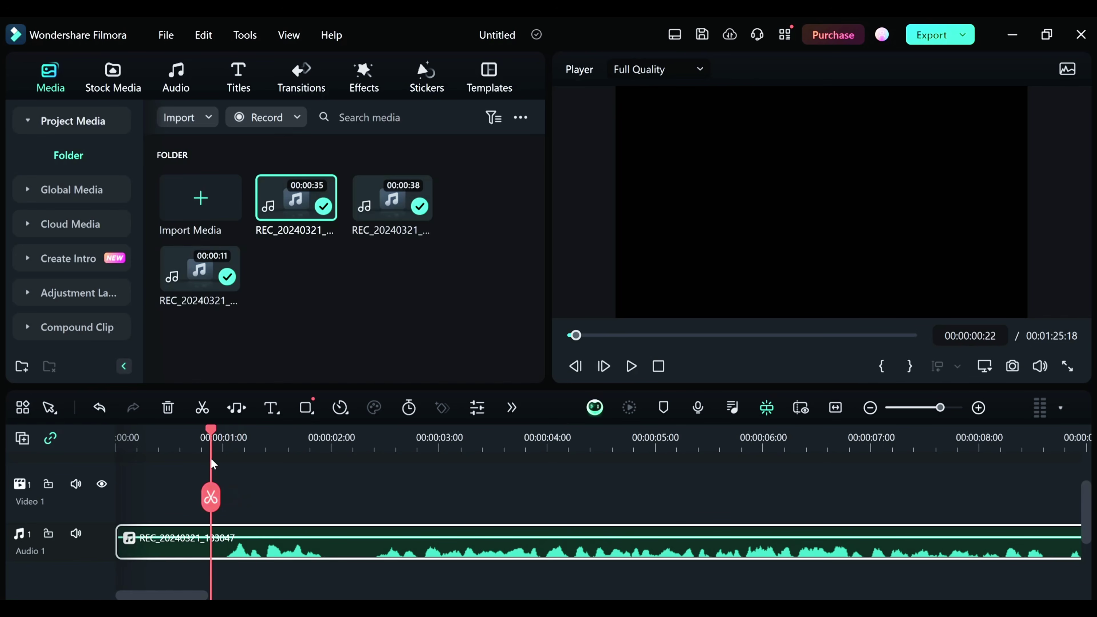
scroll(300, 486, down, 3)
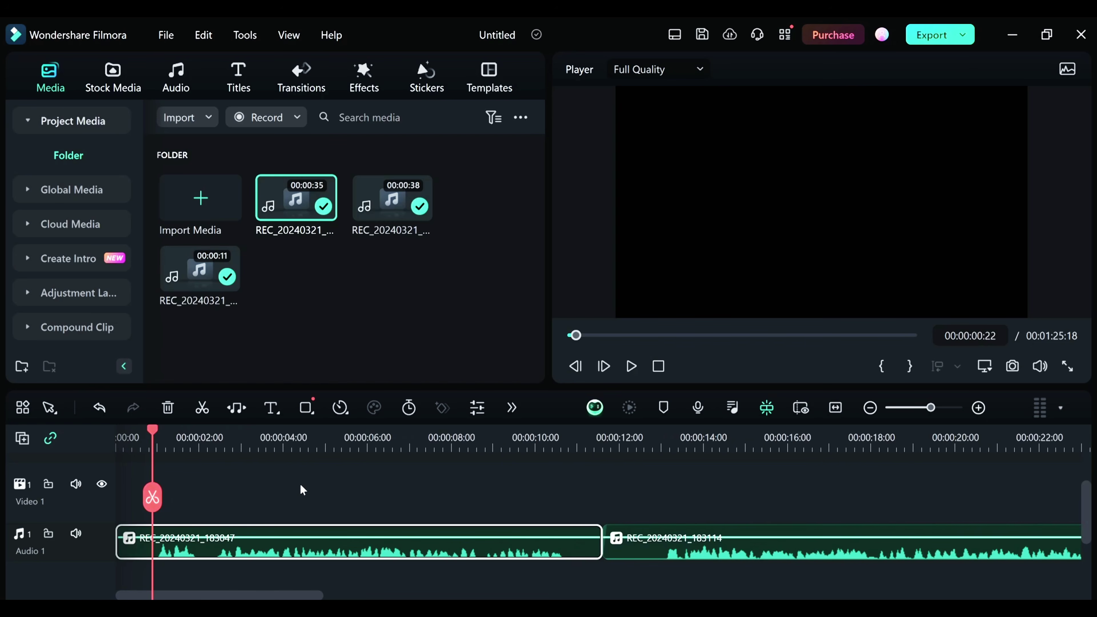
key(space)
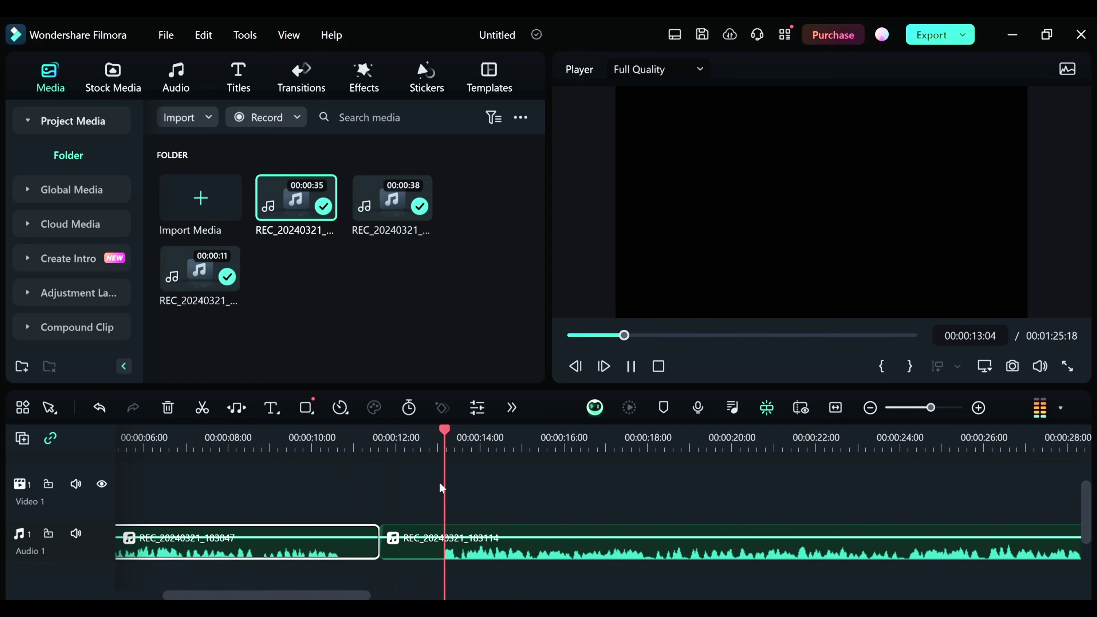
key(space)
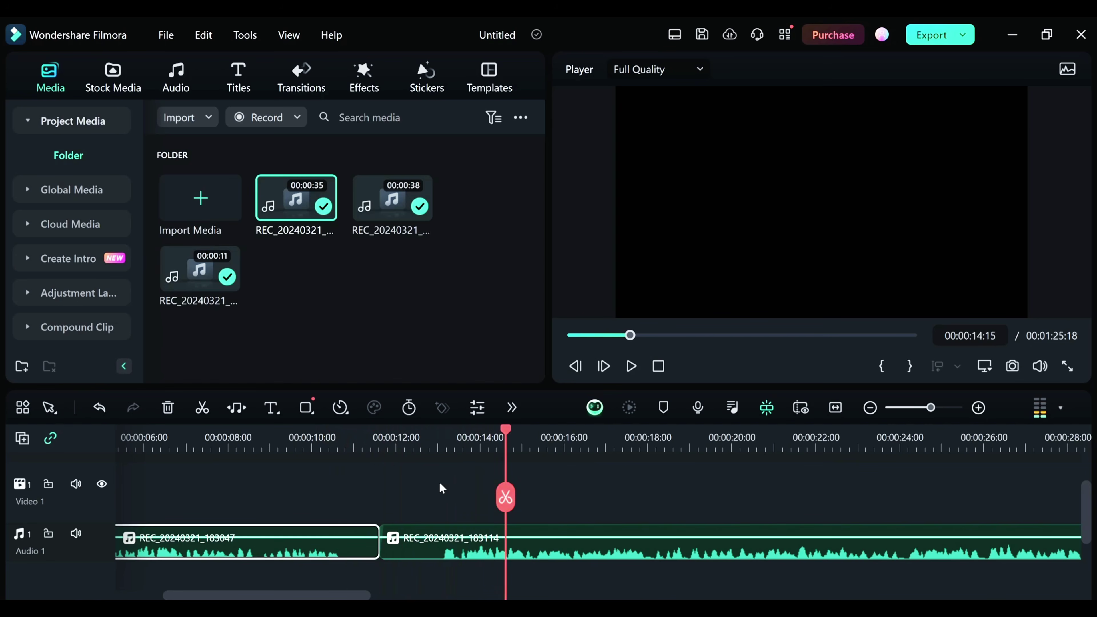
- Split the first voice-over clip at 00:00:02:10 and delete its opening part
scroll(380, 494, left, 3)
click(221, 483)
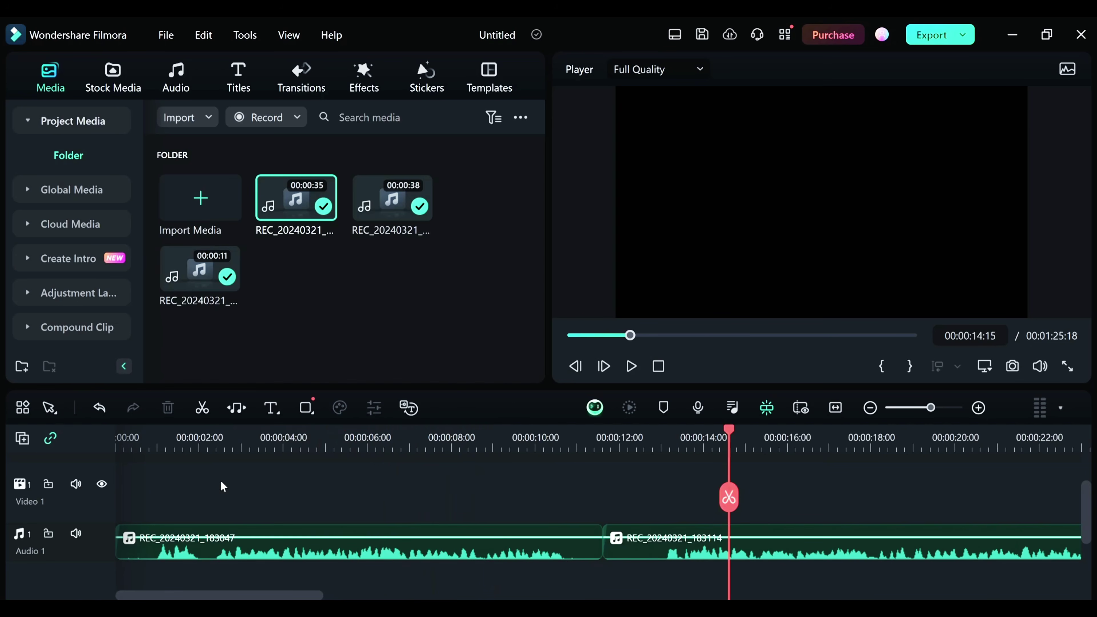
scroll(218, 454, up, 1)
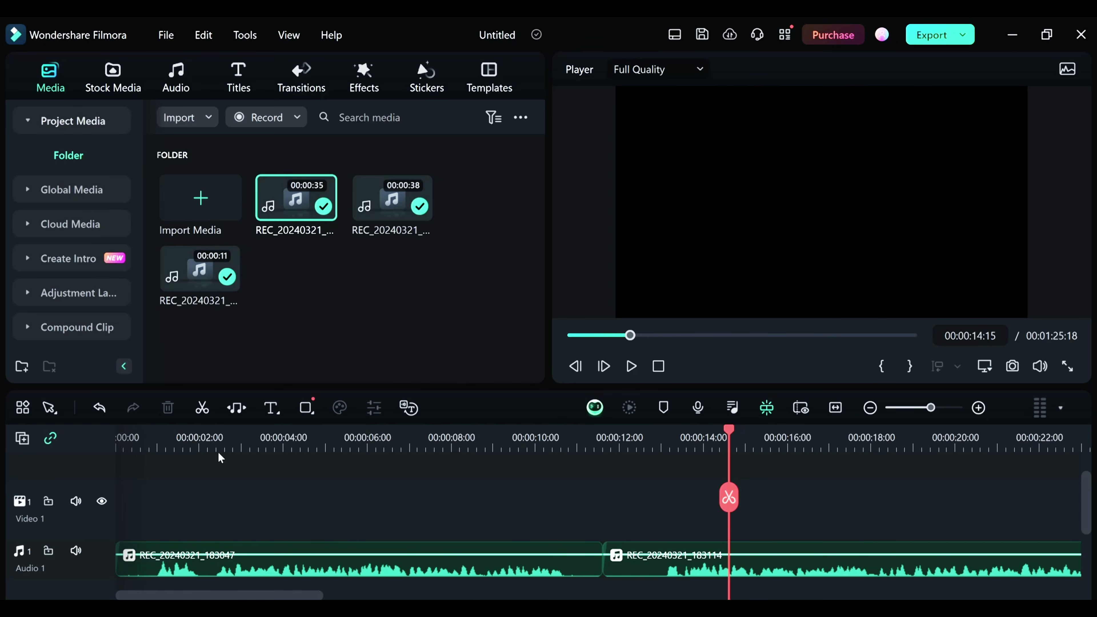
click(219, 450)
scroll(216, 499, up, 3)
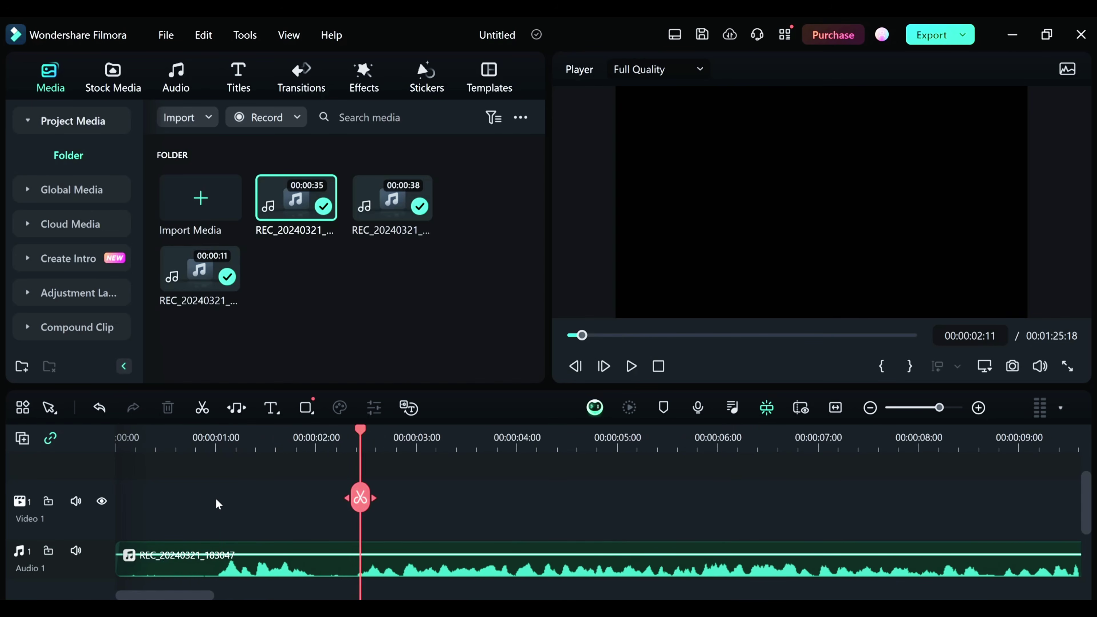
scroll(390, 526, up, 2)
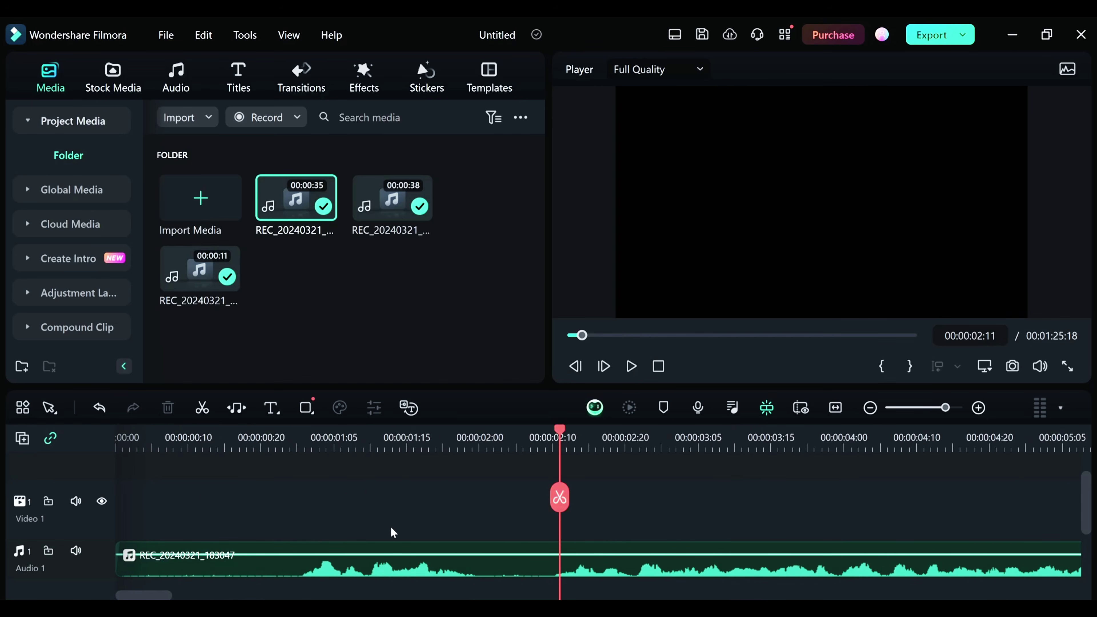
drag(561, 501, 552, 503)
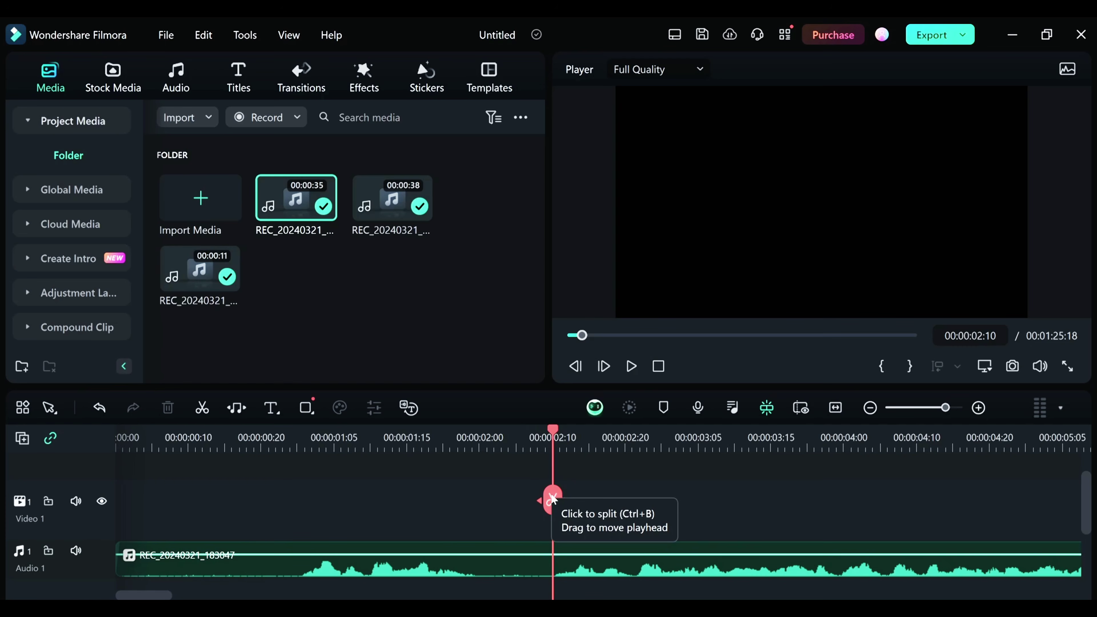
click(553, 500)
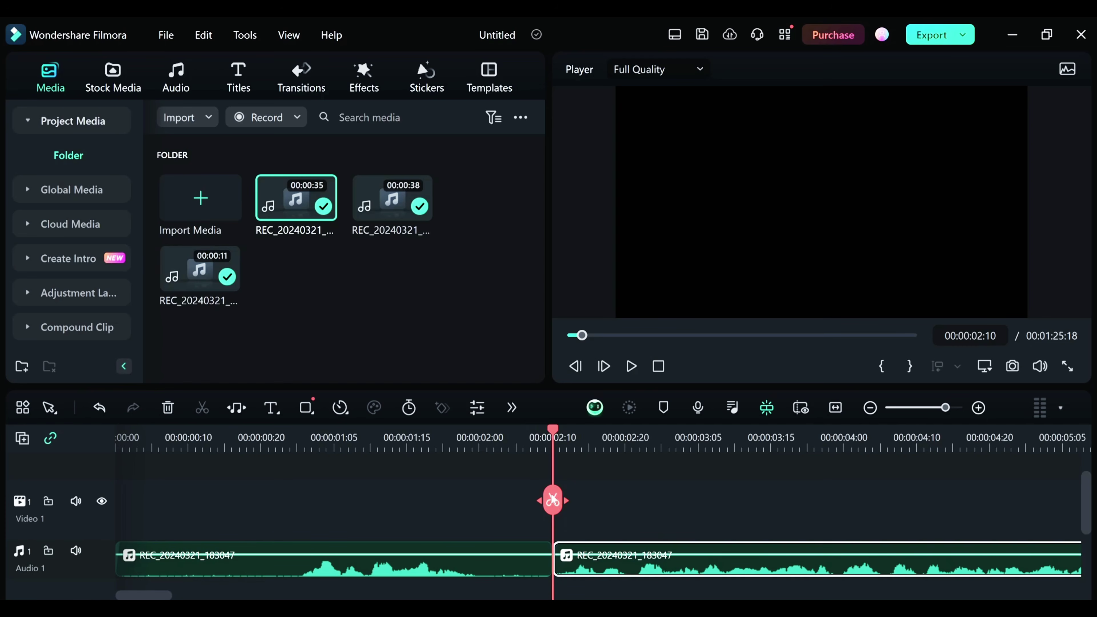
click(518, 570)
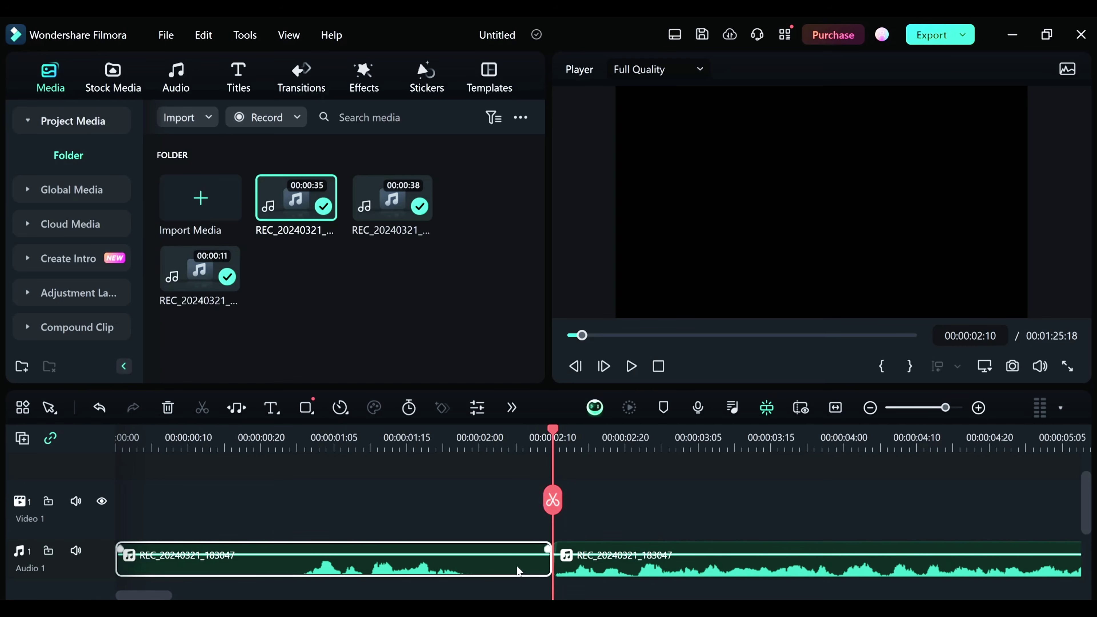
key(Delete)
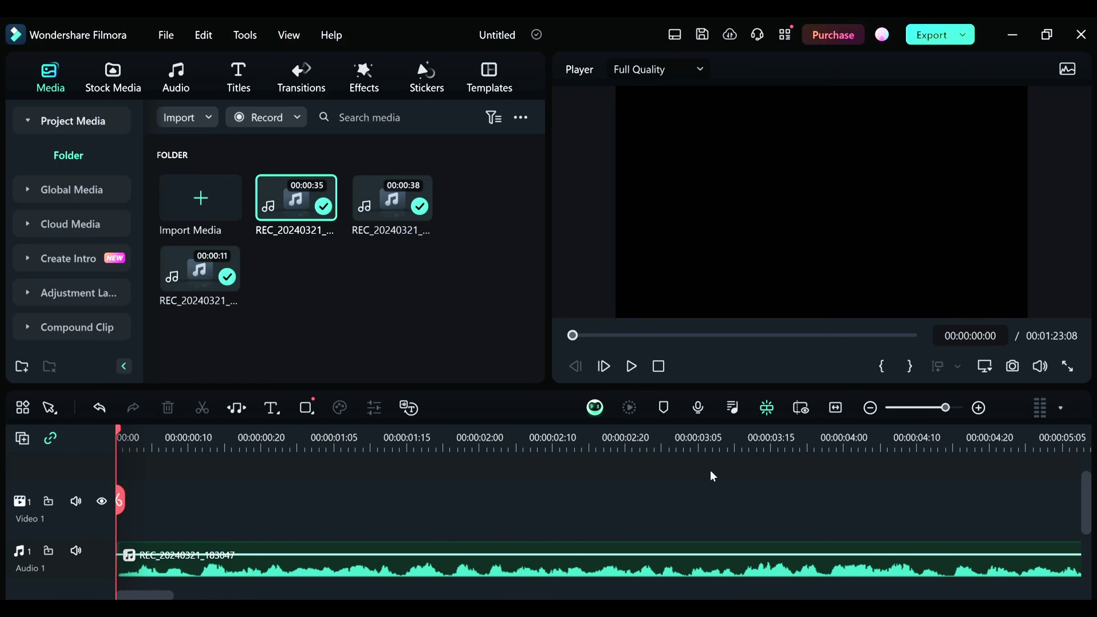
- Look over the end and start of the trimmed voice-over track, and dismiss the Phone Link notification
scroll(738, 457, up, 1)
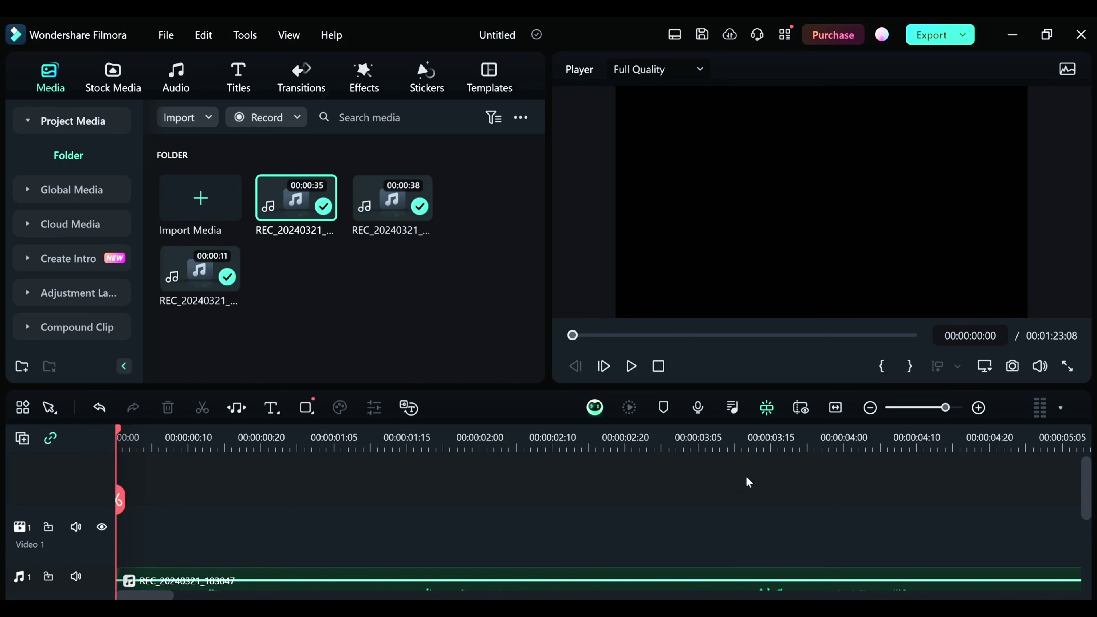
scroll(746, 488, down, 3)
scroll(738, 537, right, 10)
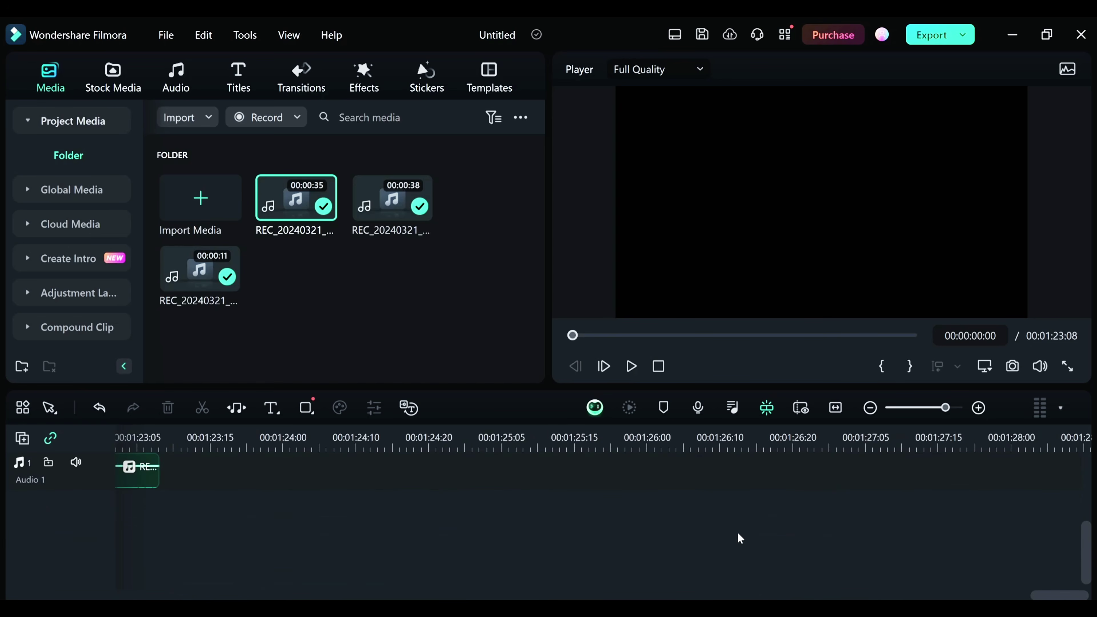
scroll(650, 541, left, 10)
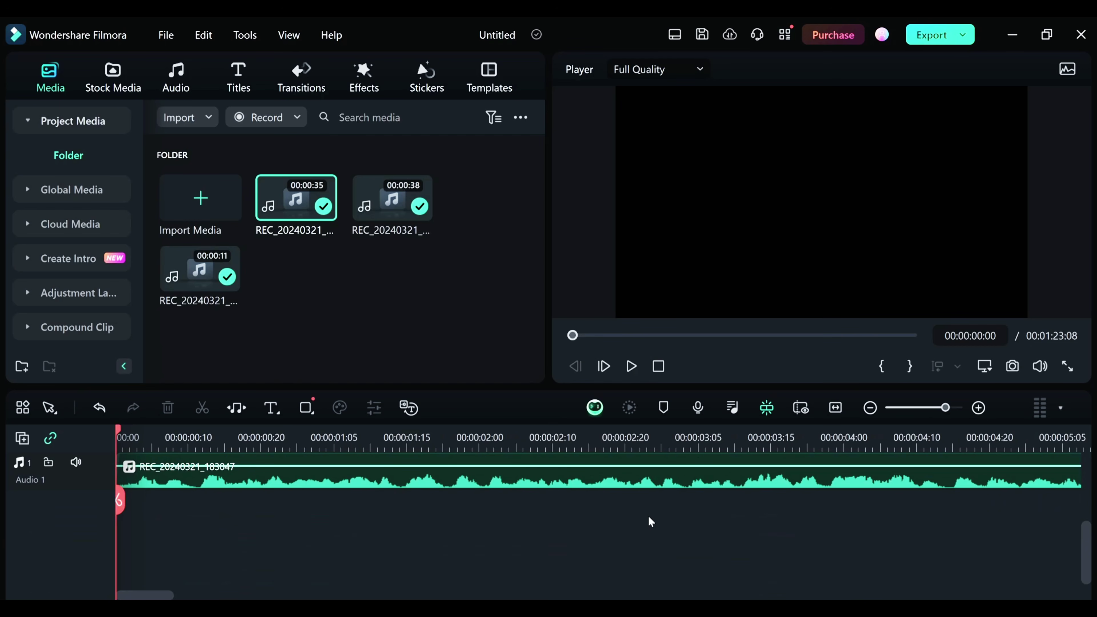
scroll(640, 522, up, 1)
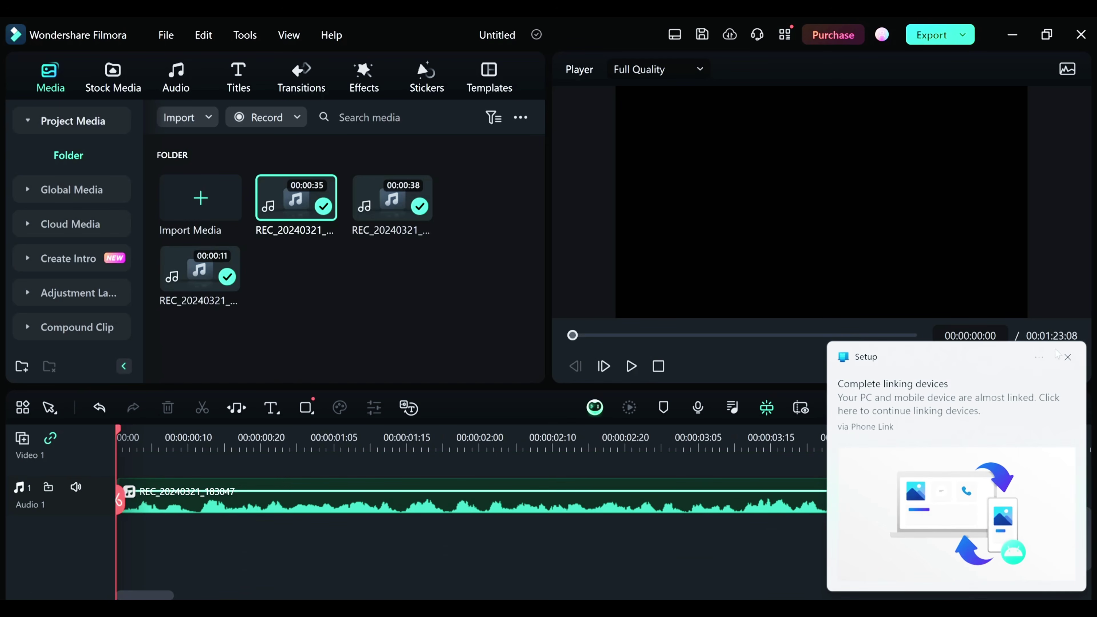
click(1069, 359)
scroll(719, 461, up, 1)
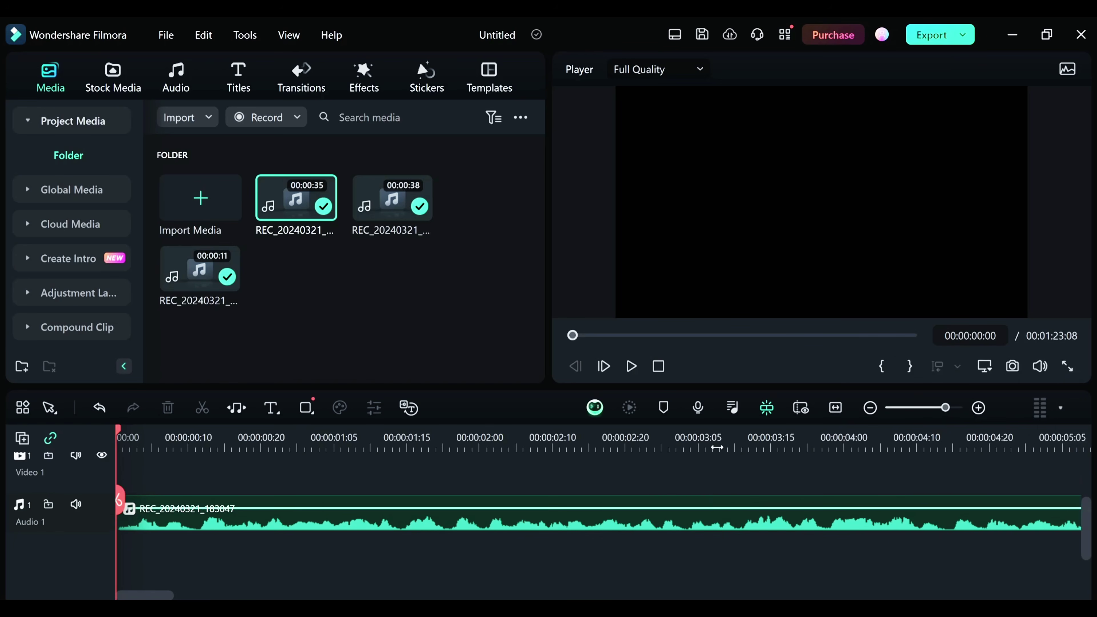
- Split the first voice-over clip at 00:00:08:07, where the speech ends, and delete its silent ending
drag(719, 461, 931, 451)
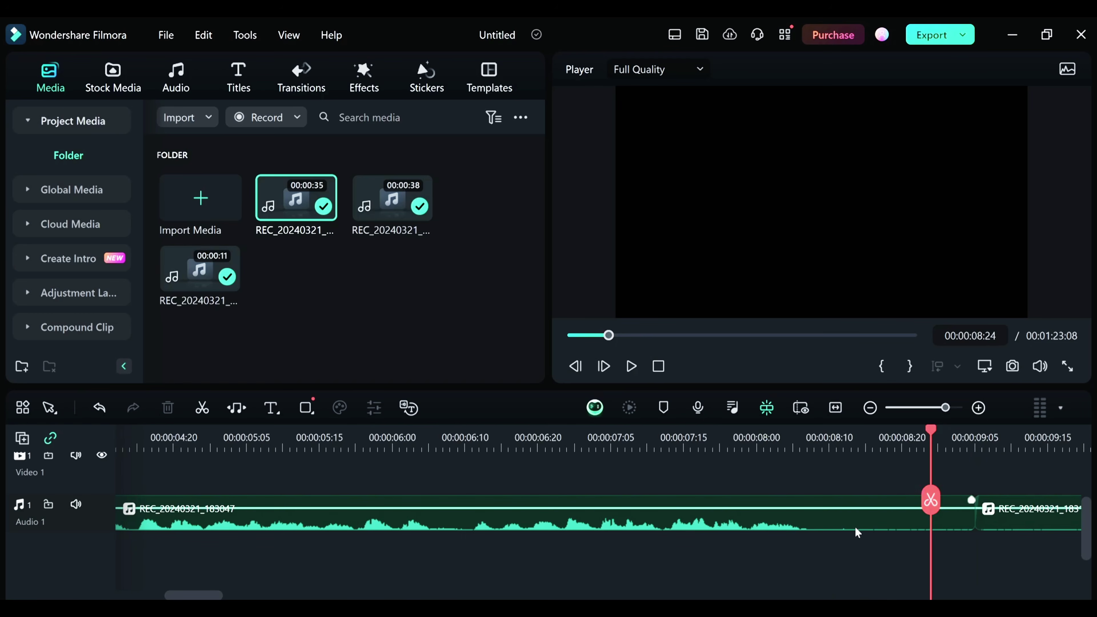
drag(935, 501, 807, 539)
click(807, 538)
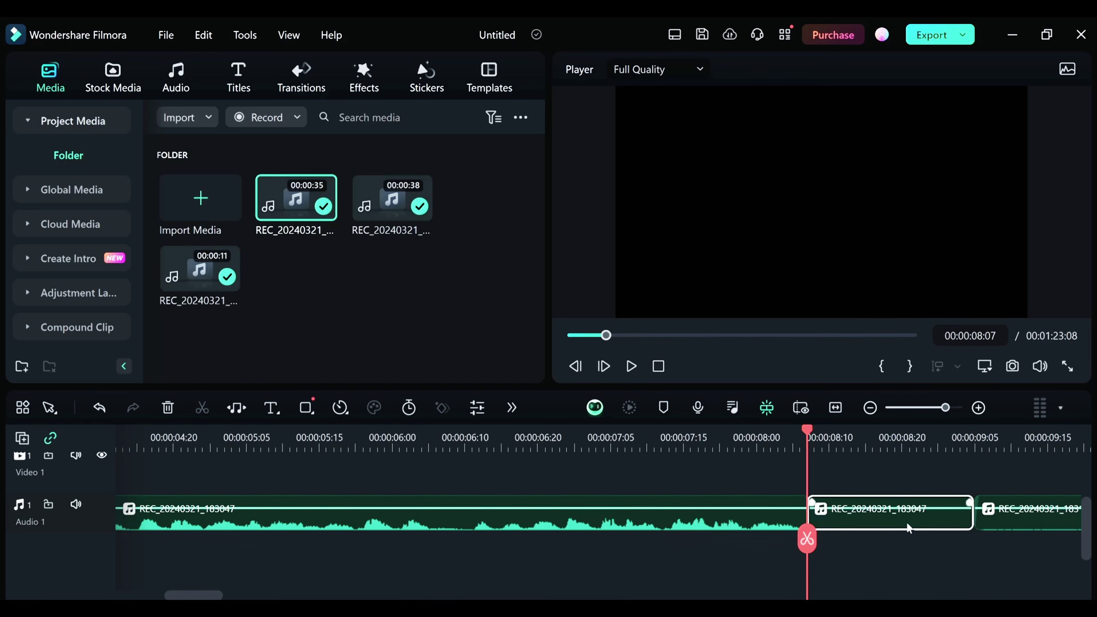
key(Delete)
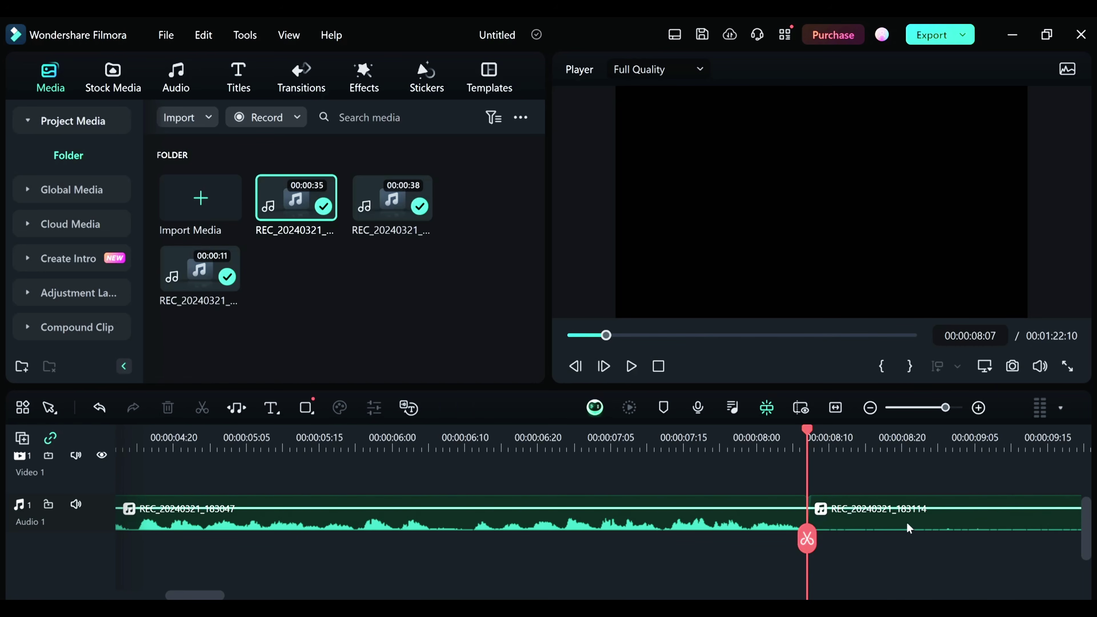
- Split the second voice-over clip at 00:00:09:20, where the speech begins, and delete its silent opening
drag(805, 538, 884, 573)
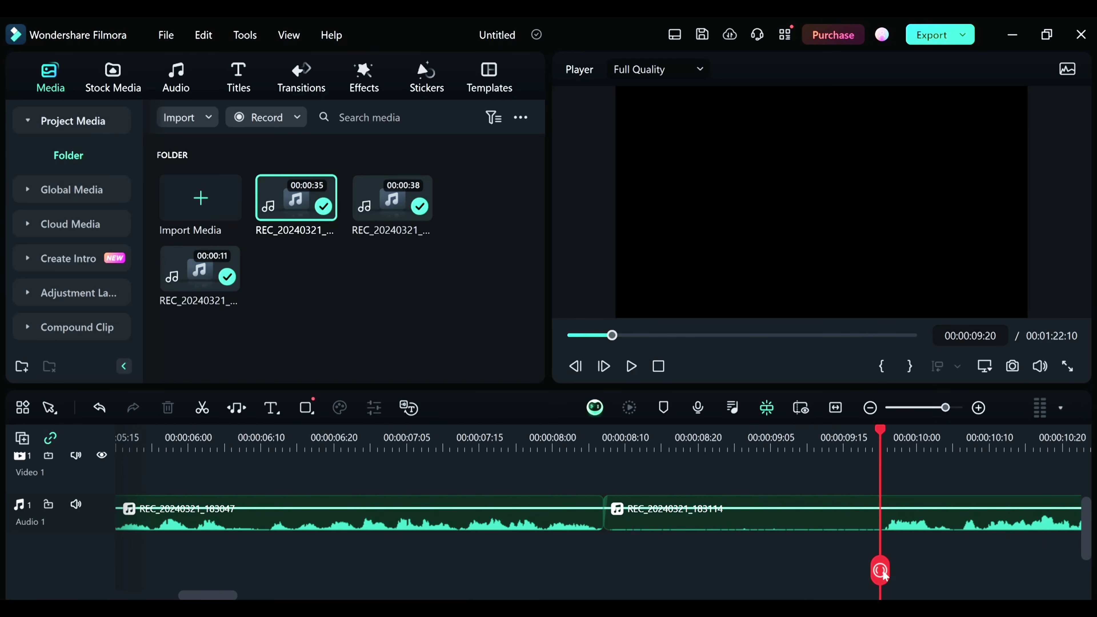
click(882, 572)
click(841, 522)
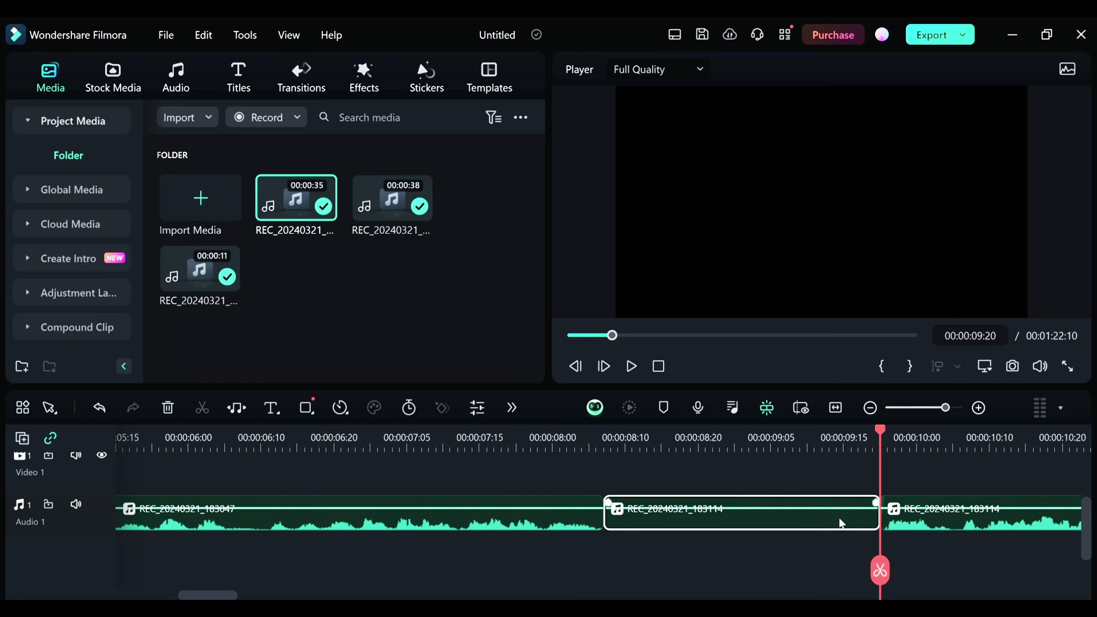
key(Delete)
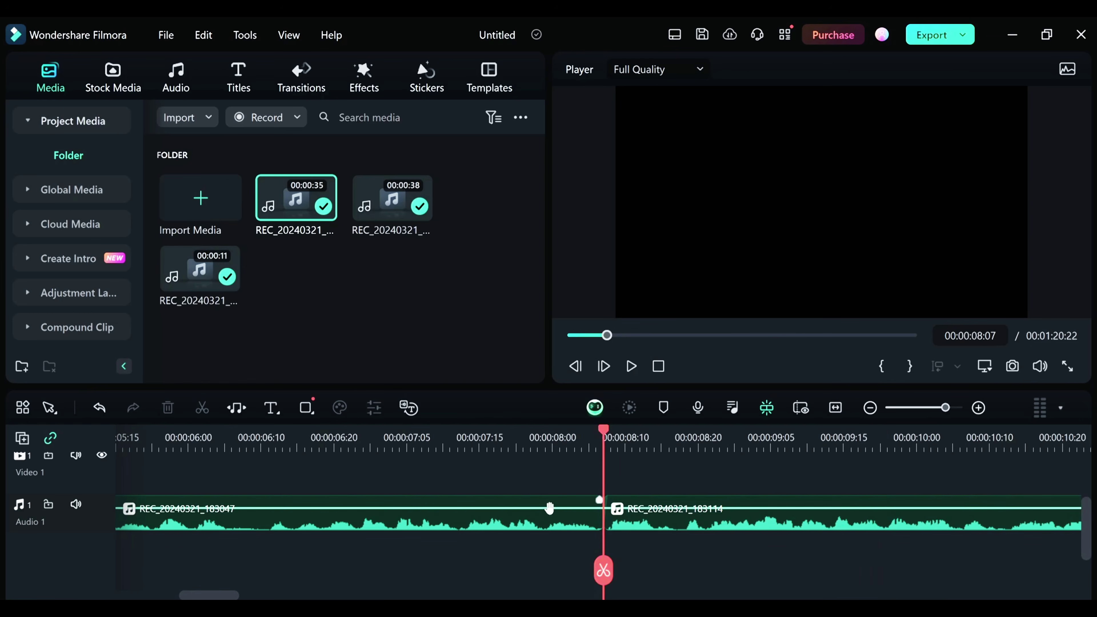
- Play the voice-over from 00:00:07:09 across the join into the second clip, and pause it at the gap at 00:00:19:07
drag(607, 582, 436, 478)
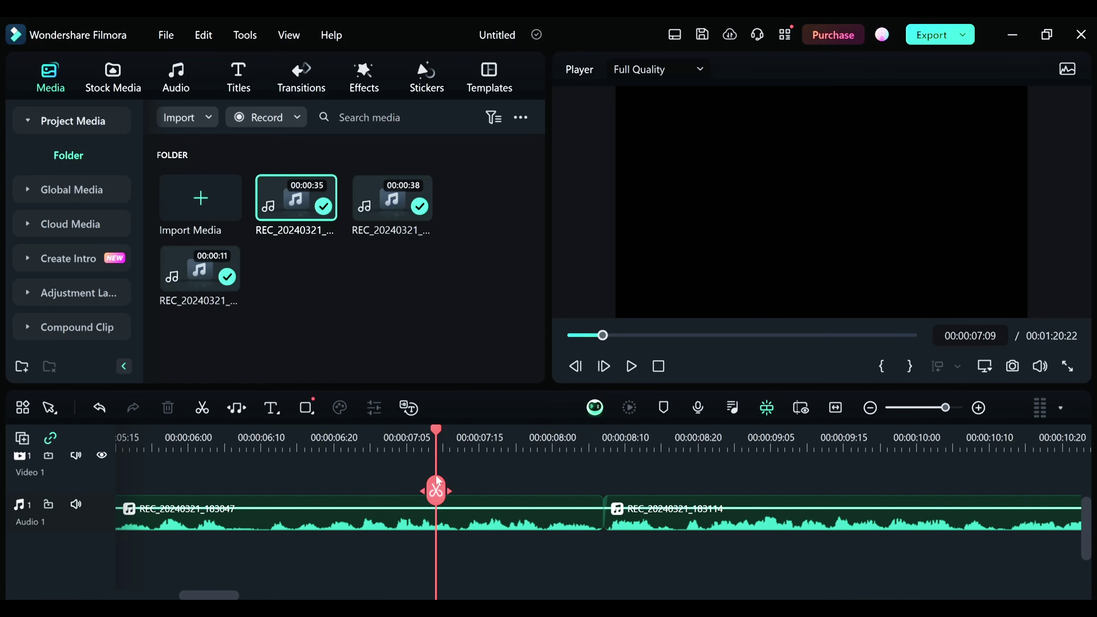
key(space)
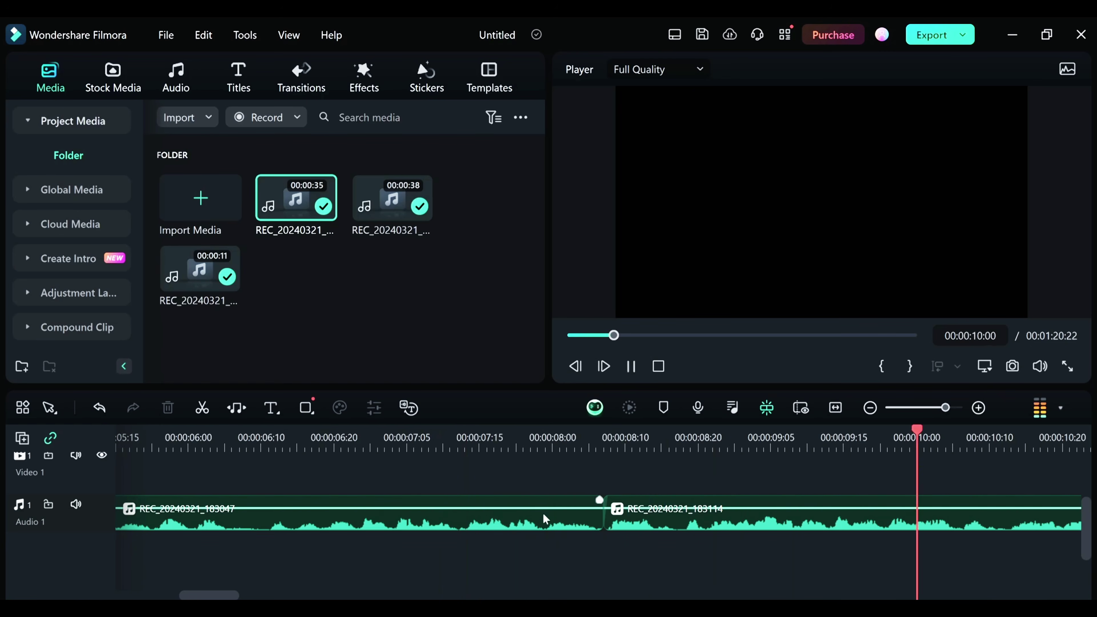
key(ctrl+minus)
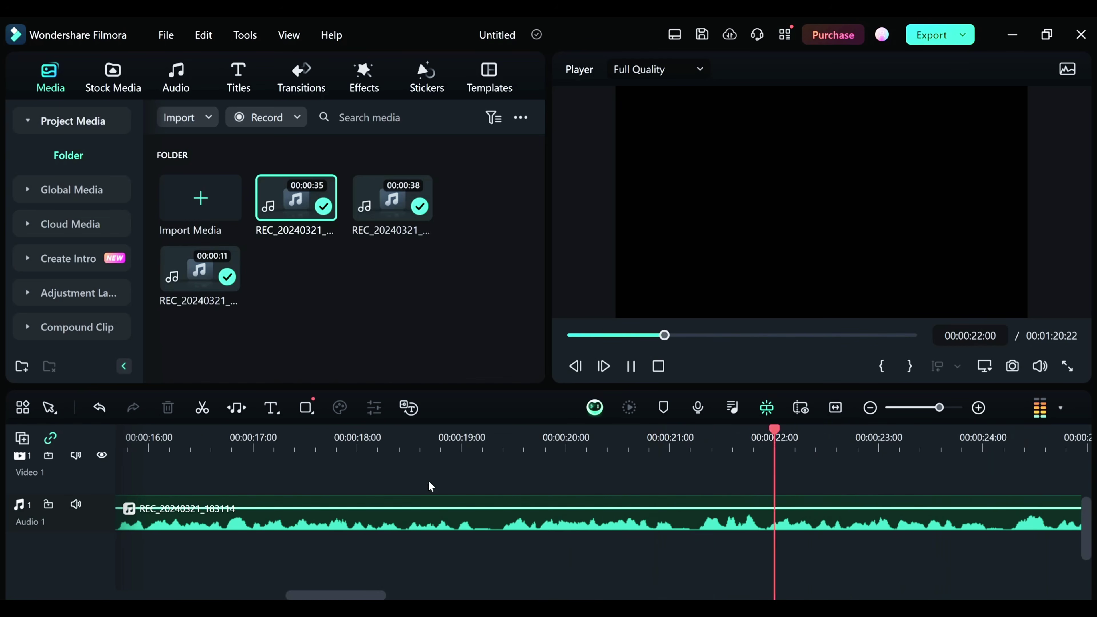
click(403, 442)
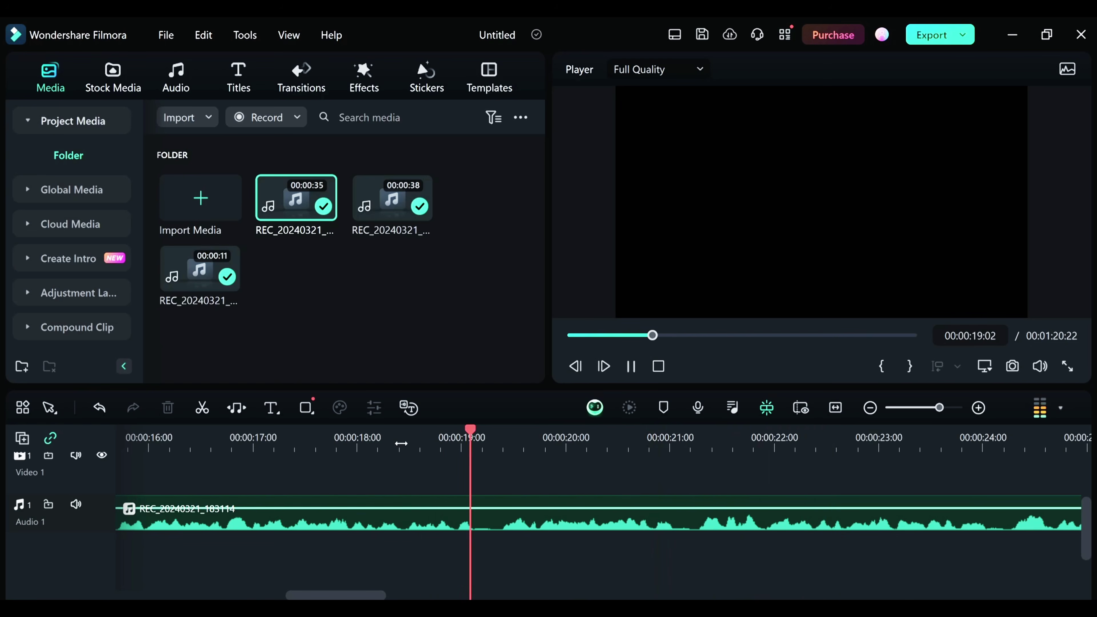
click(401, 444)
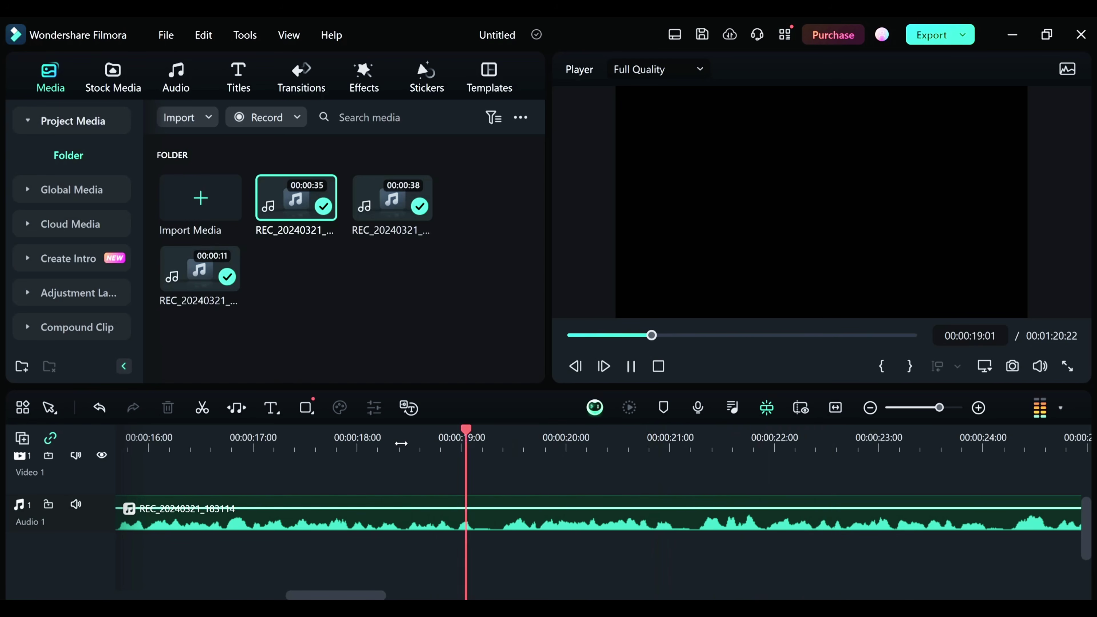
key(space)
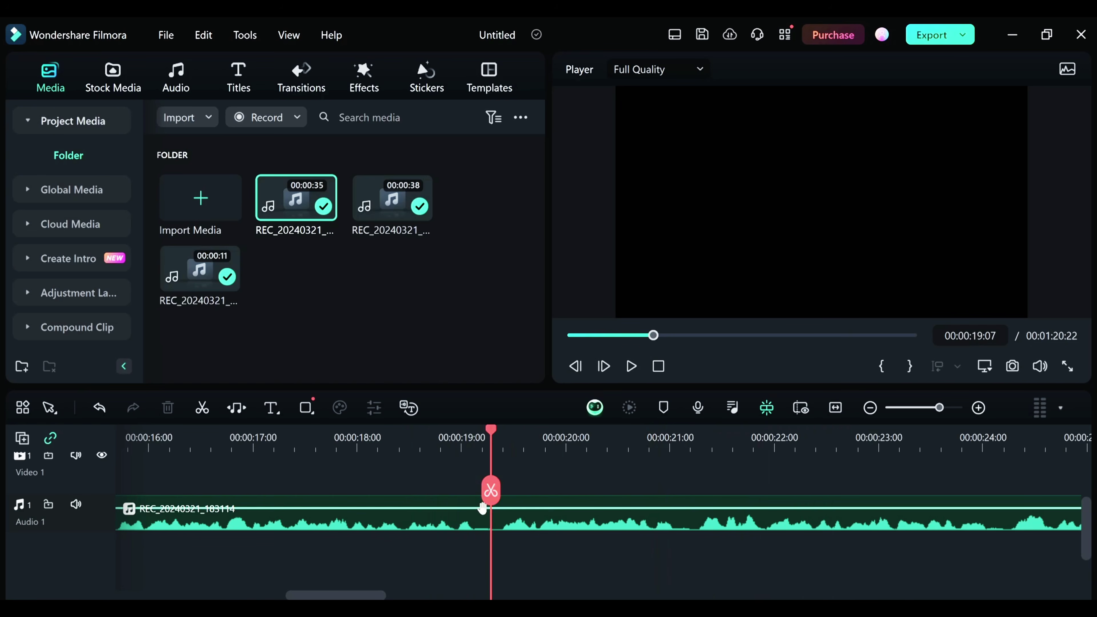
- Split the second voice-over clip at 00:00:19:03 and 00:00:19:09, and delete the silent piece in between
scroll(481, 561, up, 3)
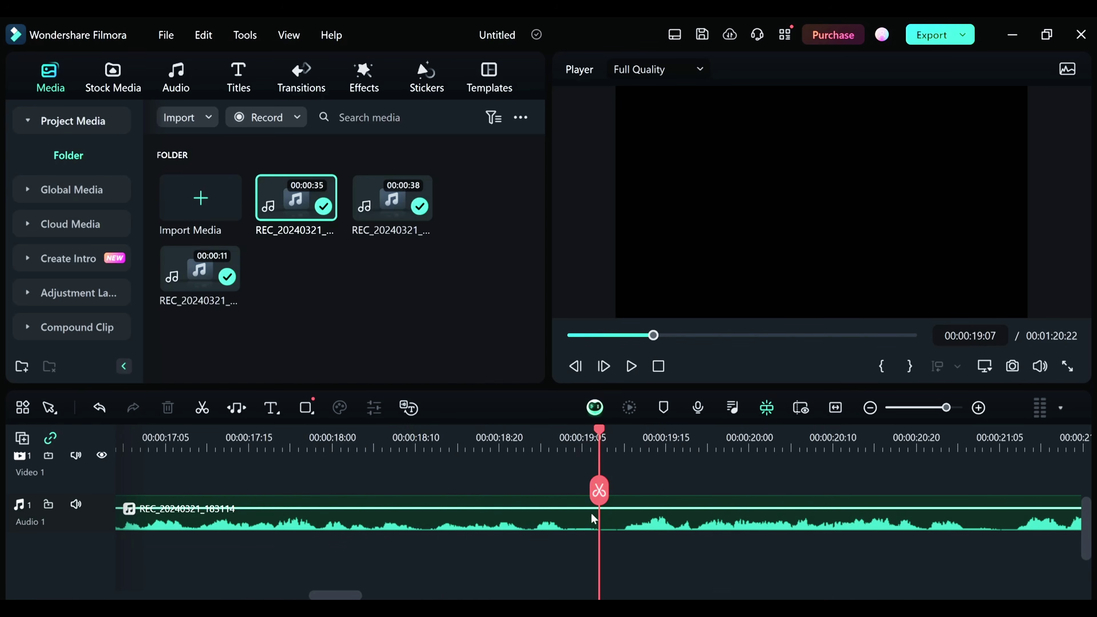
drag(600, 489, 570, 496)
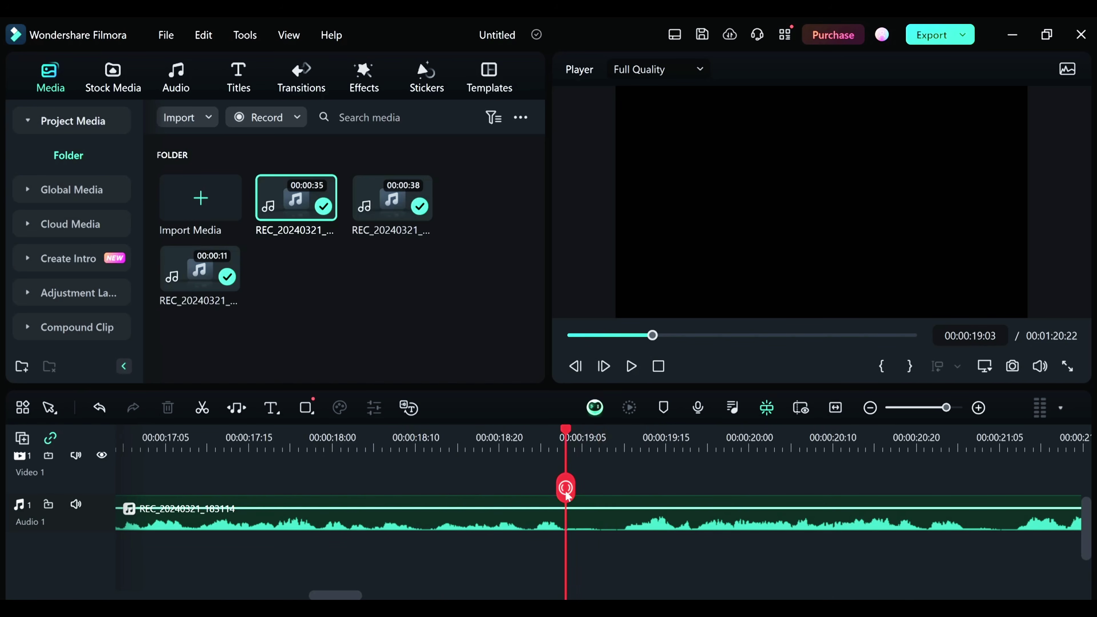
click(566, 490)
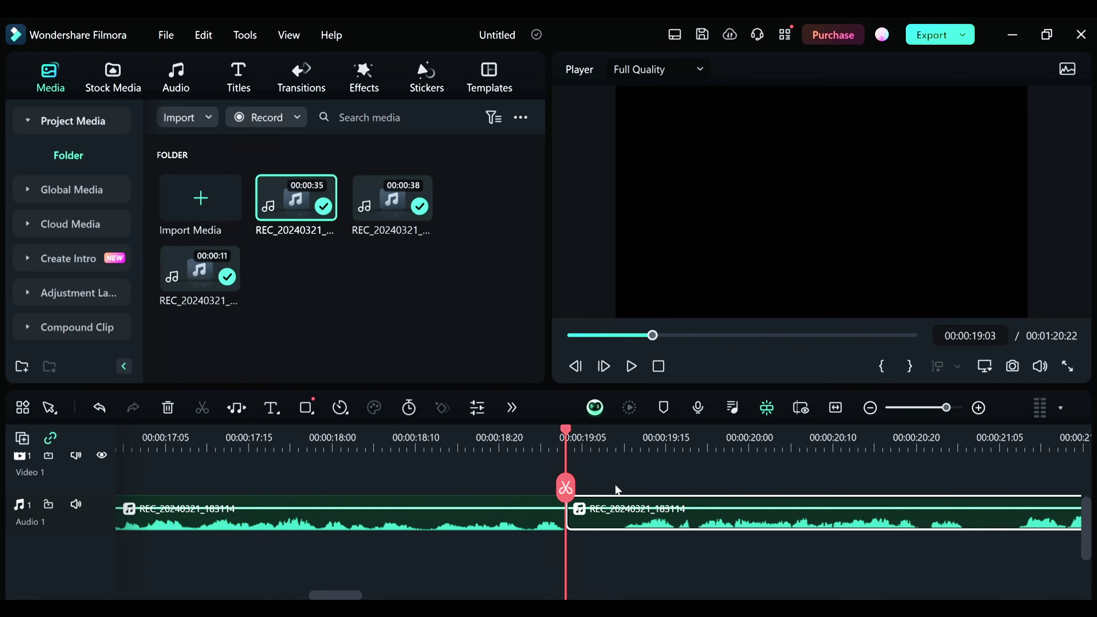
drag(576, 488, 618, 500)
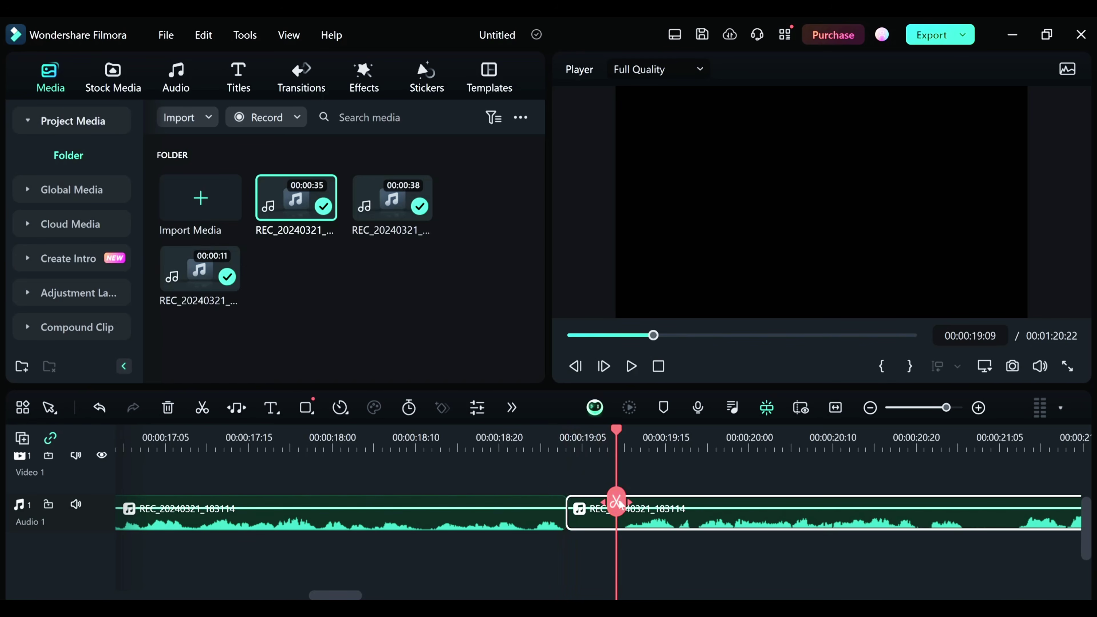
click(617, 502)
click(604, 523)
key(Delete)
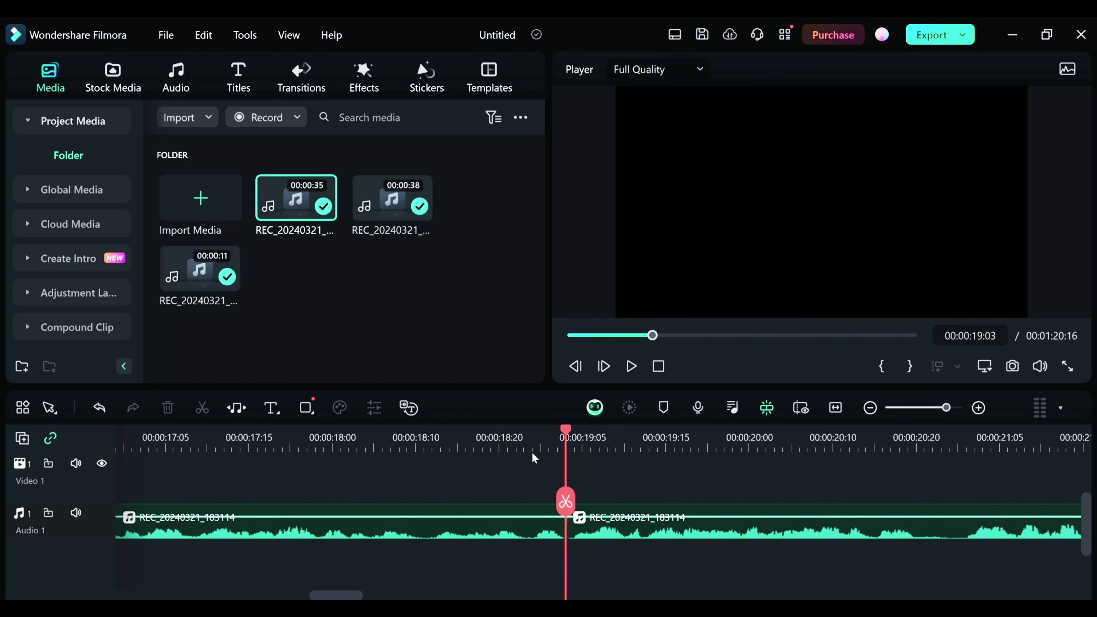
- Play the voice-over from about 00:00:18:14 across the new cut, and pause it at 00:00:20:20
click(450, 443)
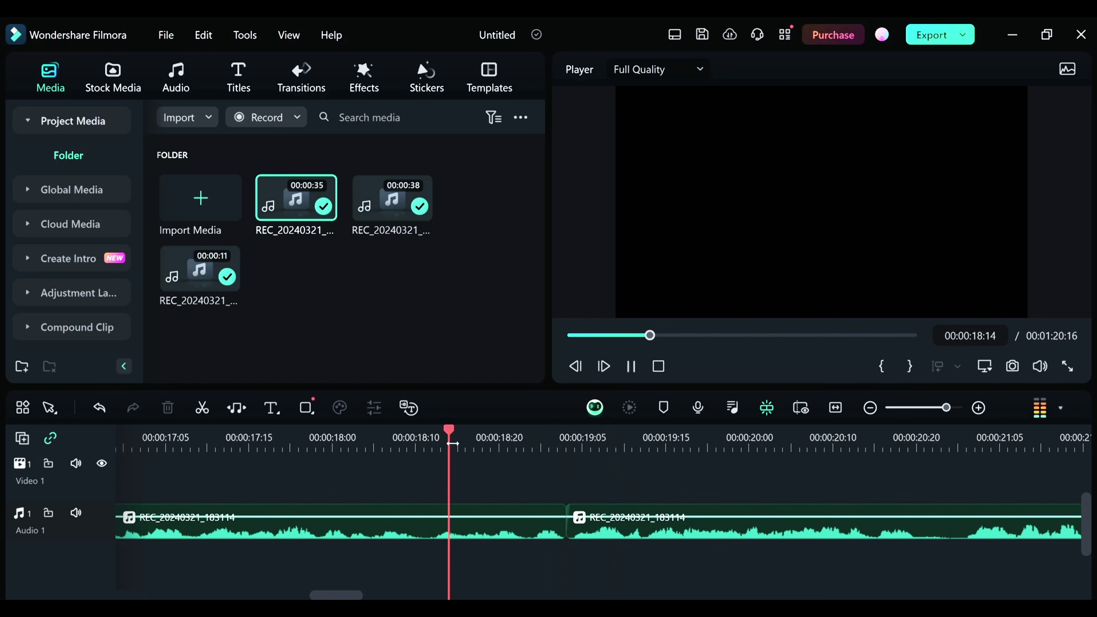
key(space)
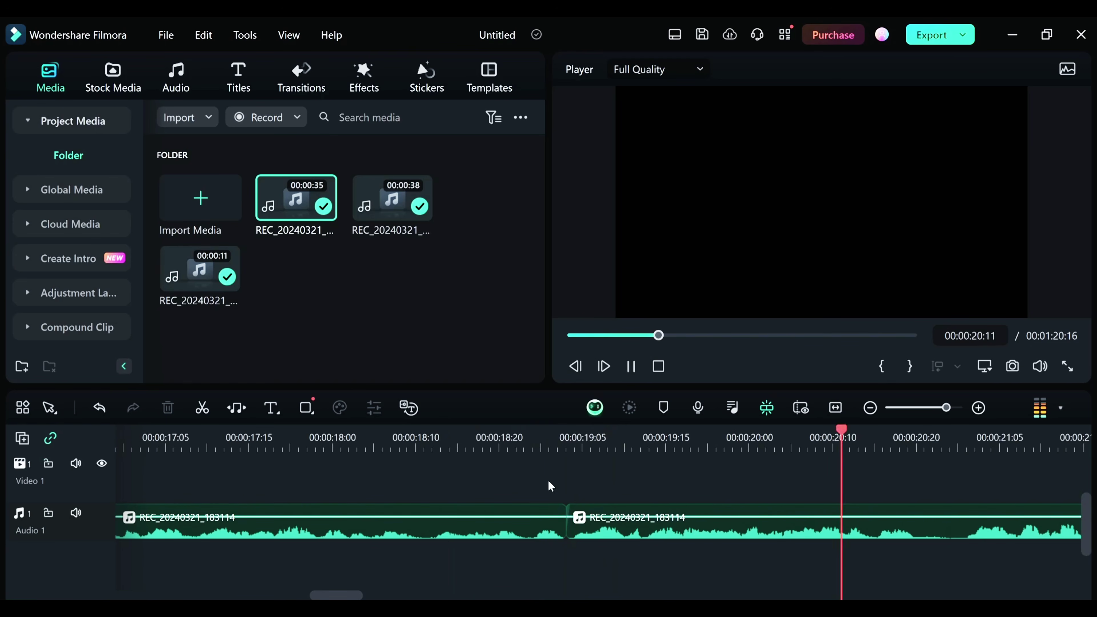
key(space)
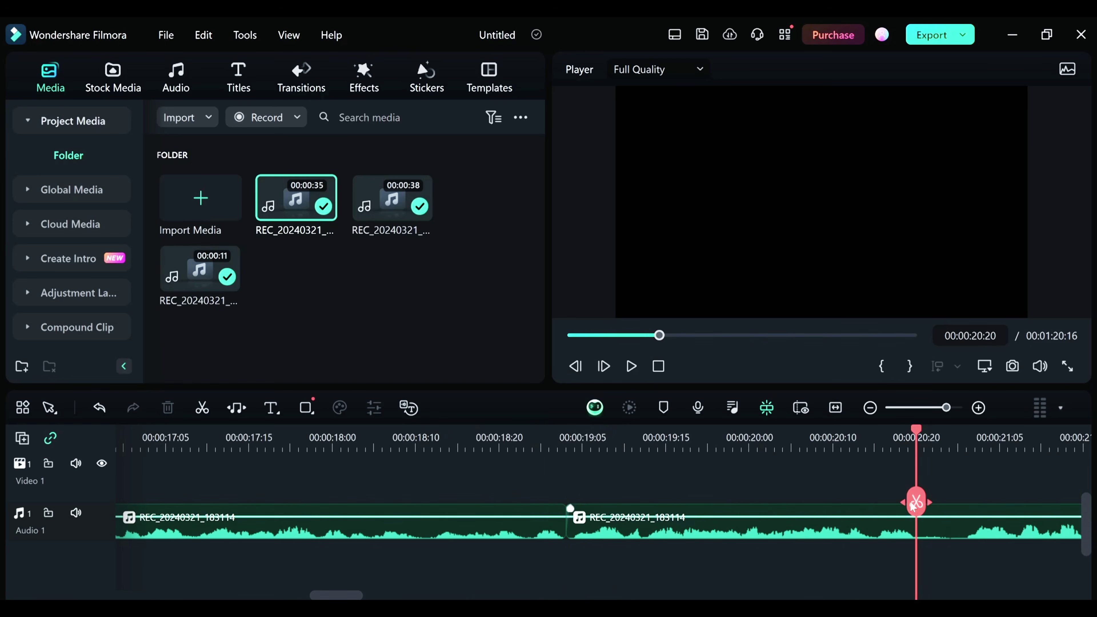
- Split the voice-over at 00:00:20:20 and 00:00:21:00, and delete the silent piece between the two cuts
click(915, 501)
drag(916, 501, 960, 496)
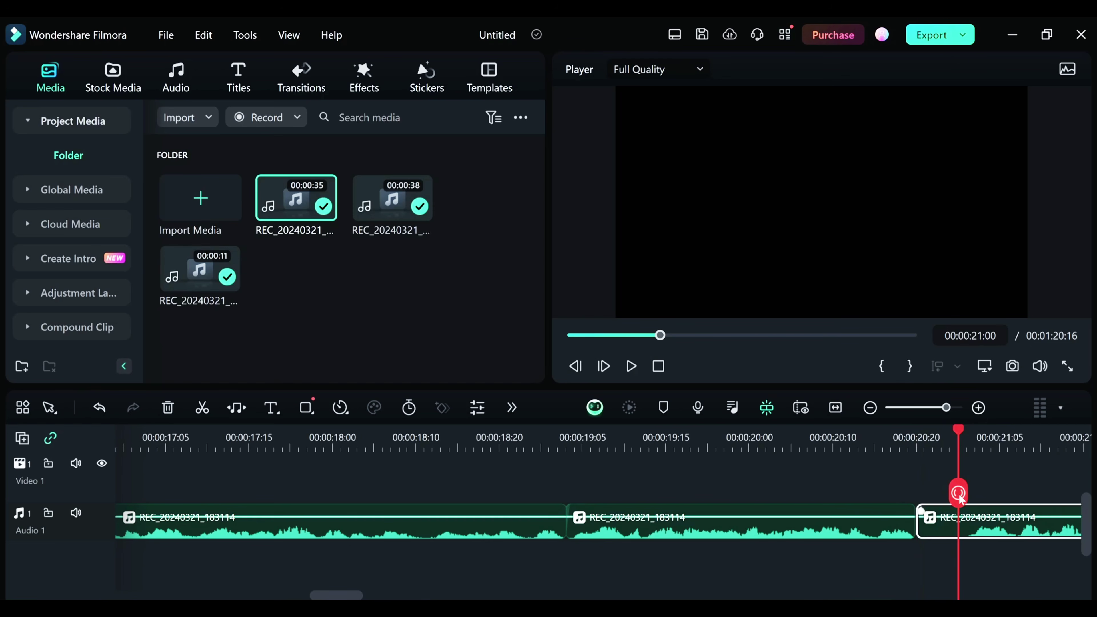
click(959, 497)
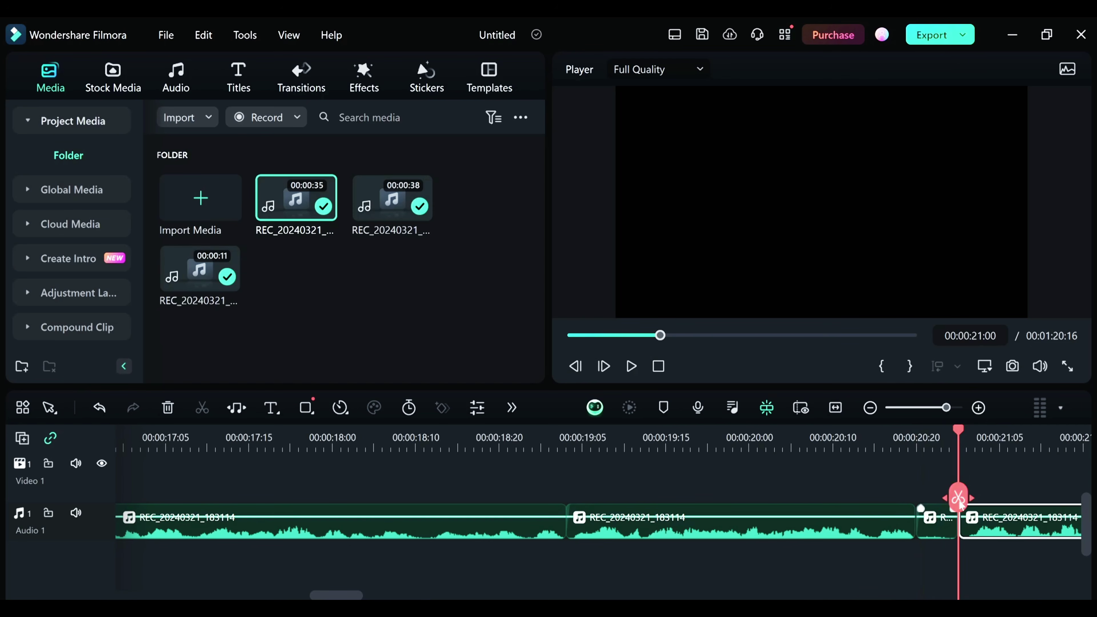
key(Delete)
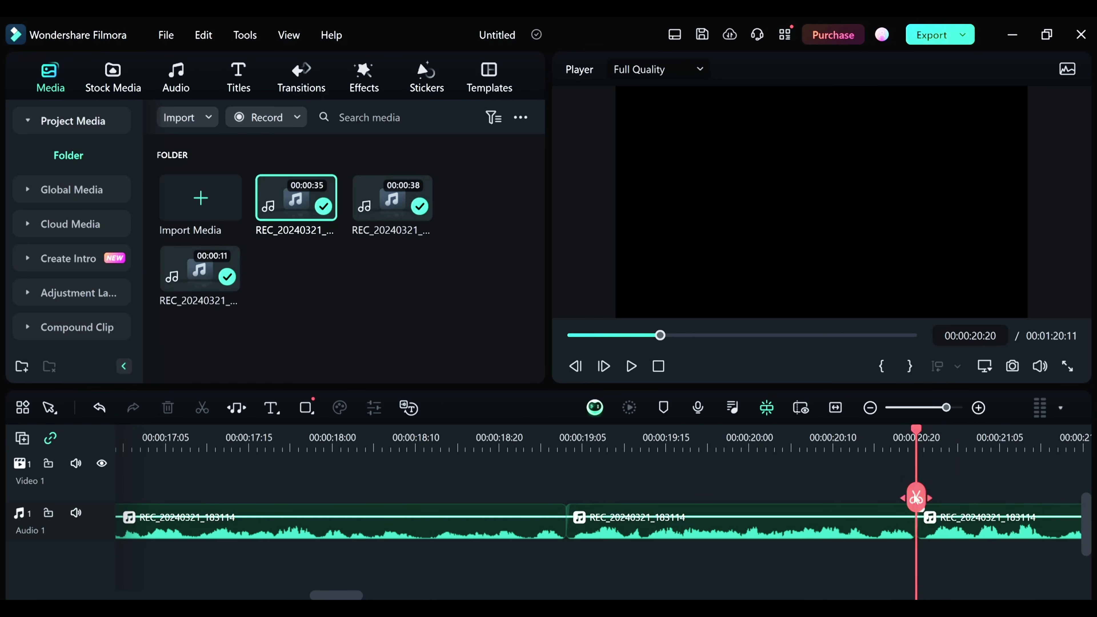
- Continue through the rest of the REC_20240321_183114 recording, splitting at the pauses and deleting the silent pieces
key(space)
click(815, 509)
key(Delete)
click(570, 510)
key(Delete)
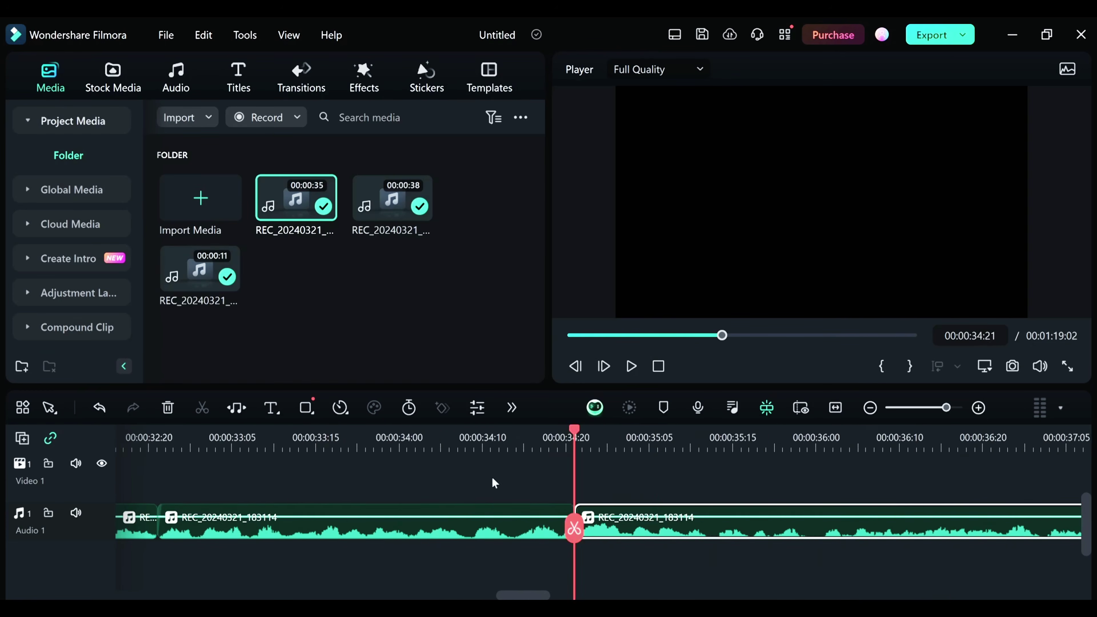
click(499, 545)
key(Delete)
key(Delete)
key(Delete)
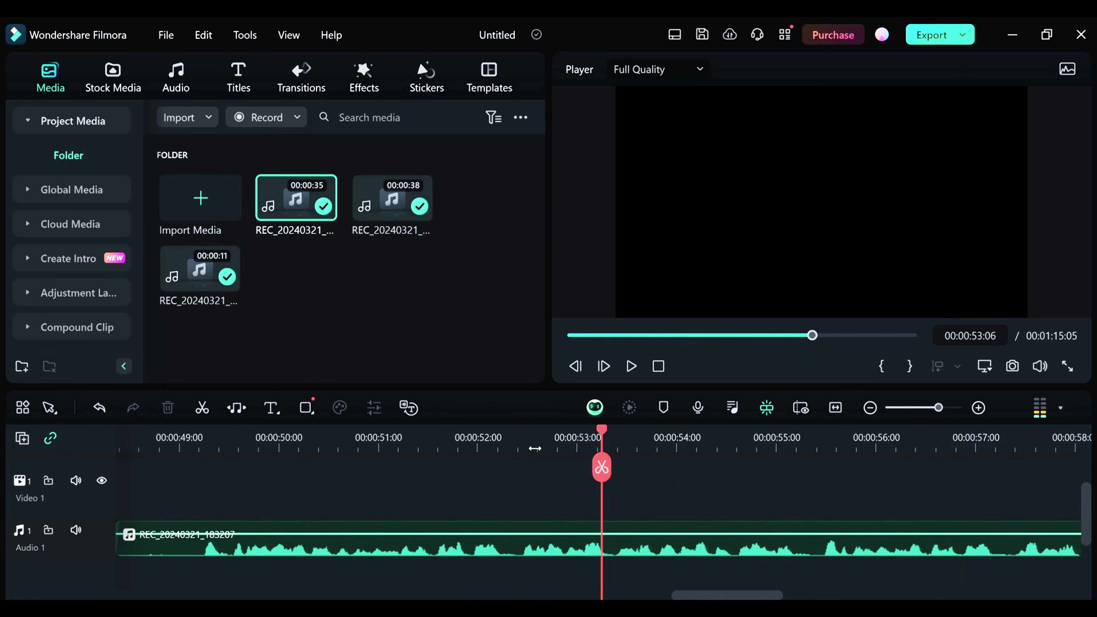
- Cut out and delete the silent or unwanted pieces of the third voice-over recording, REC_20240321_183207
key(Delete)
key(Delete)
key(Delete)
key(Delete)
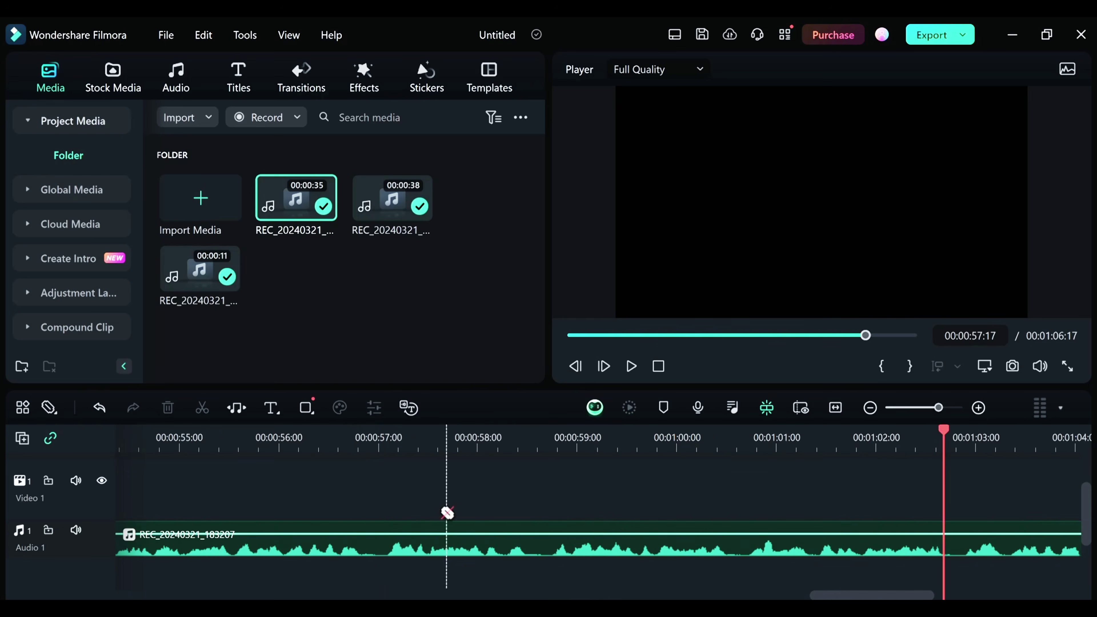
key(Delete)
key(Delete)
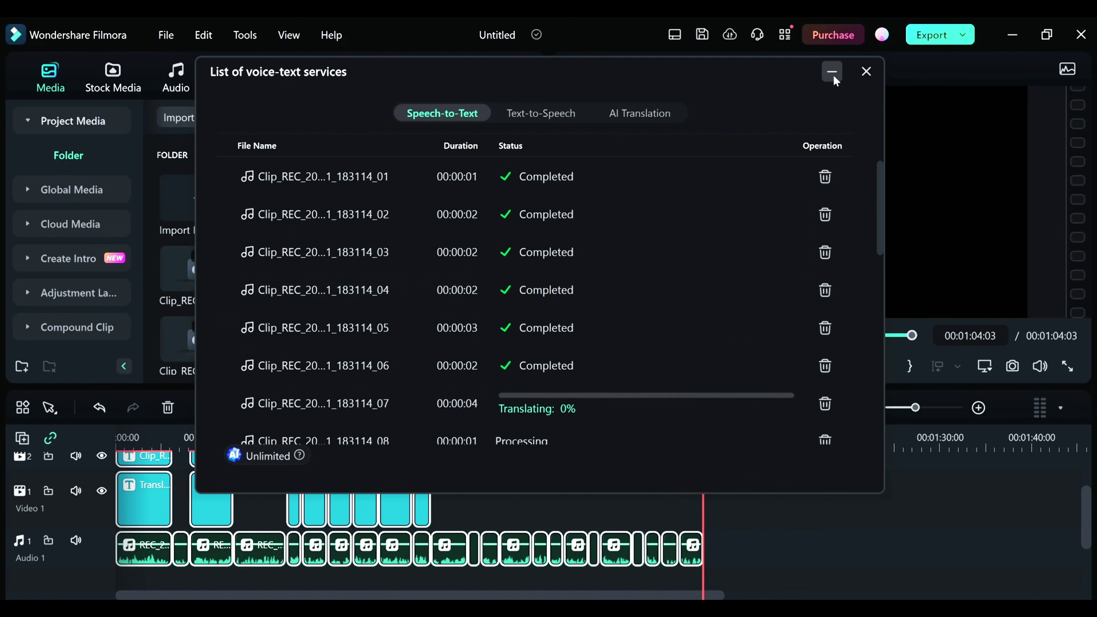
- Minimise the list of voice-text services, and place the playhead at 00:00:02:16 in the first voice-over clip with nothing selected
click(832, 72)
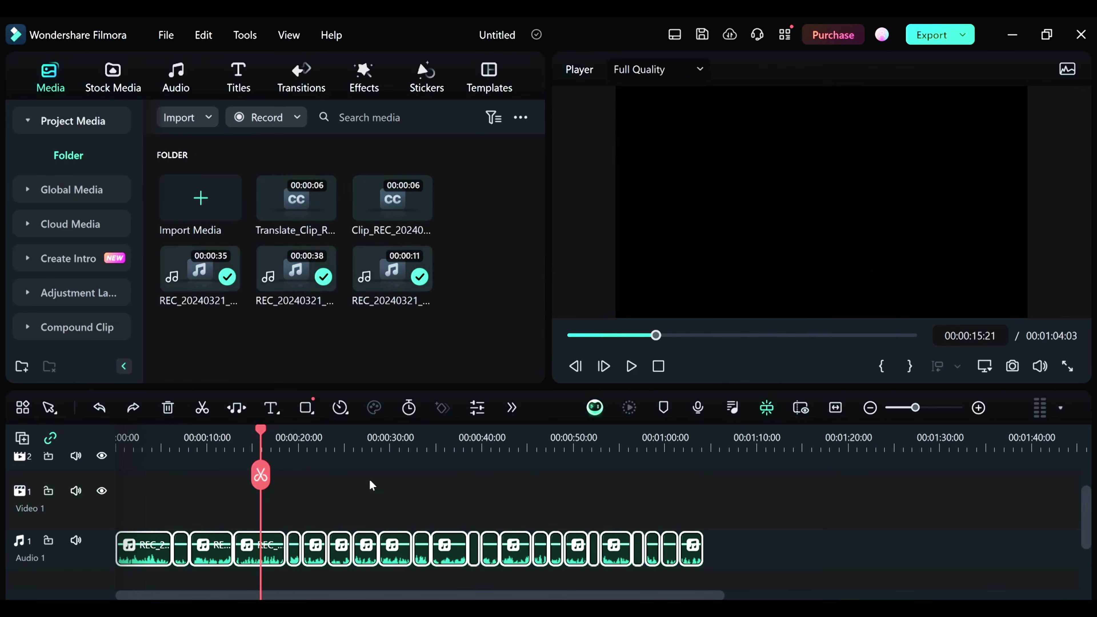
click(229, 468)
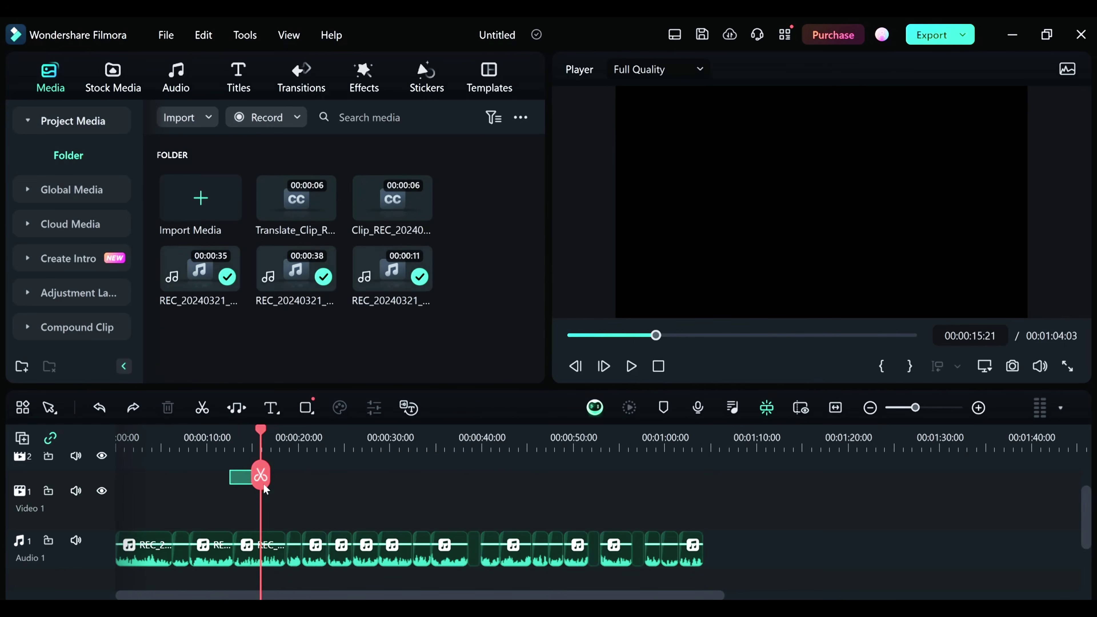
drag(261, 478, 139, 521)
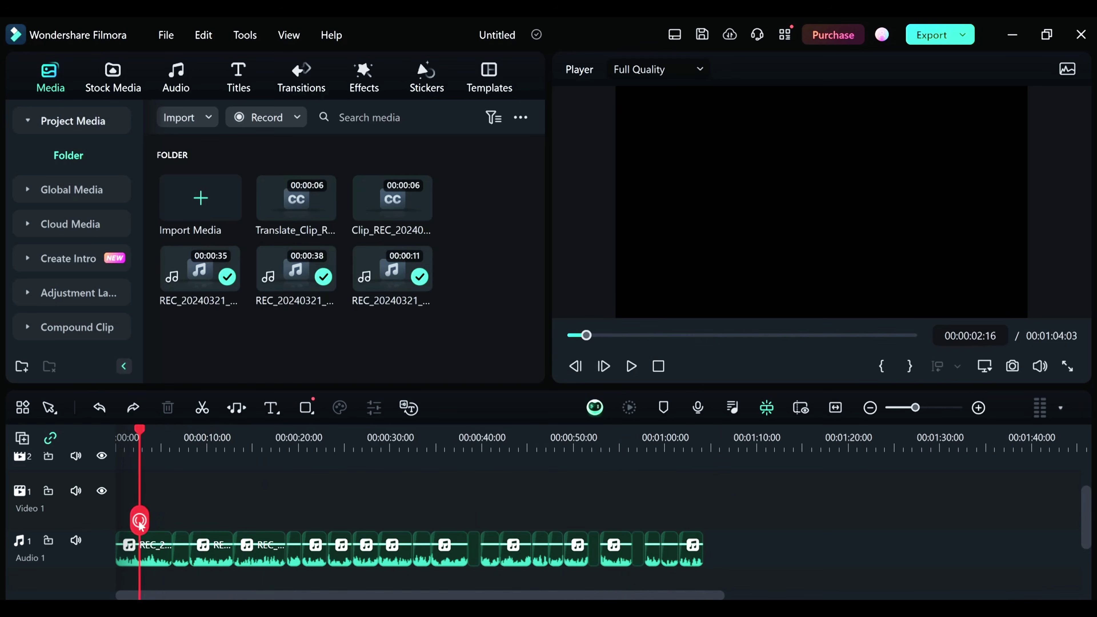